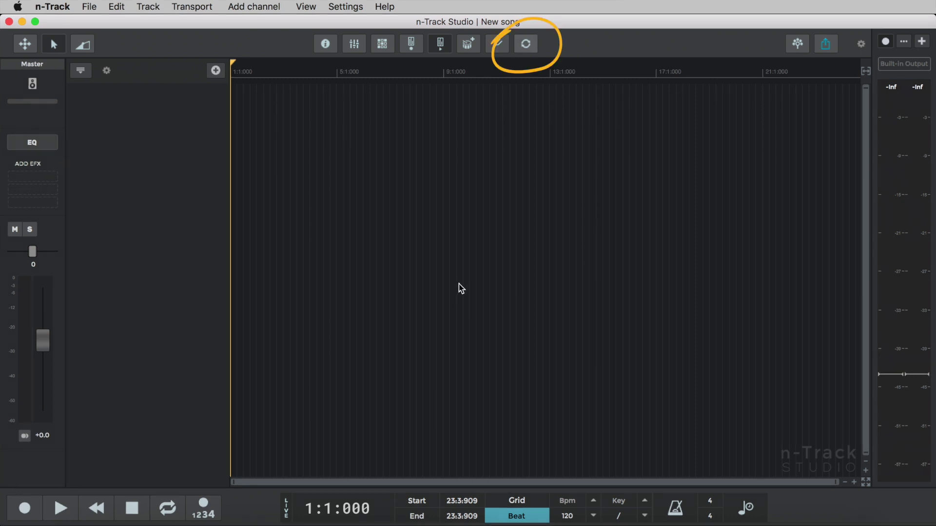
# Step: Open the Rock Toolkit pack page from the Loop browser's Add-ons category
pyautogui.click(528, 44)
pyautogui.scroll(-3, 706, 151)
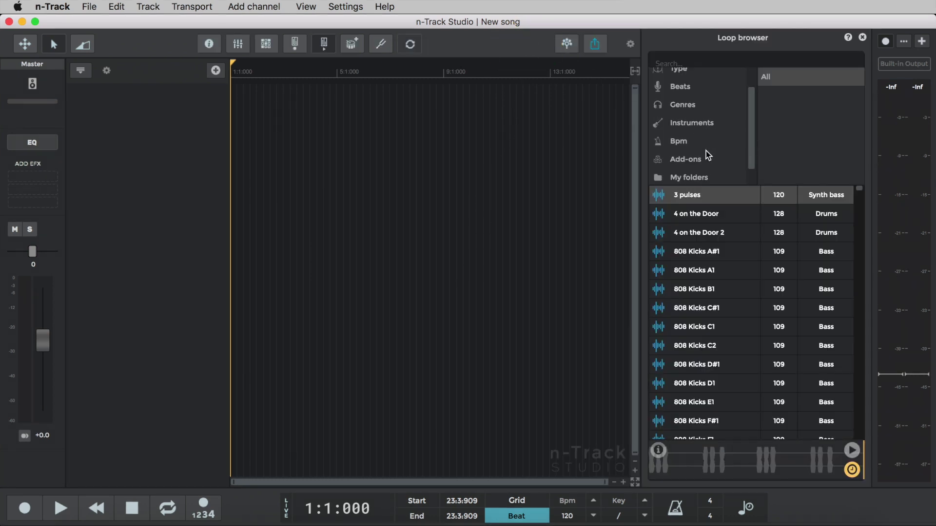
pyautogui.click(697, 157)
pyautogui.scroll(-3, 801, 117)
pyautogui.scroll(-3, 803, 133)
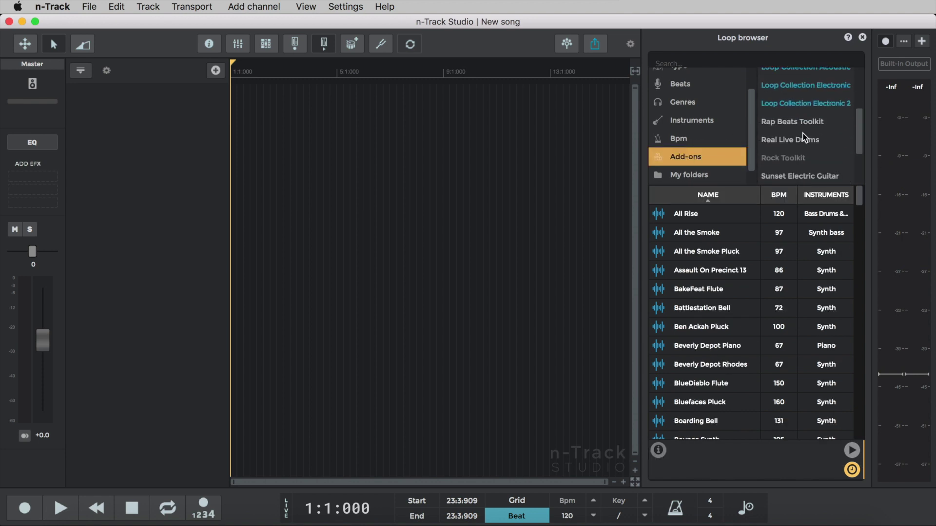
pyautogui.click(785, 151)
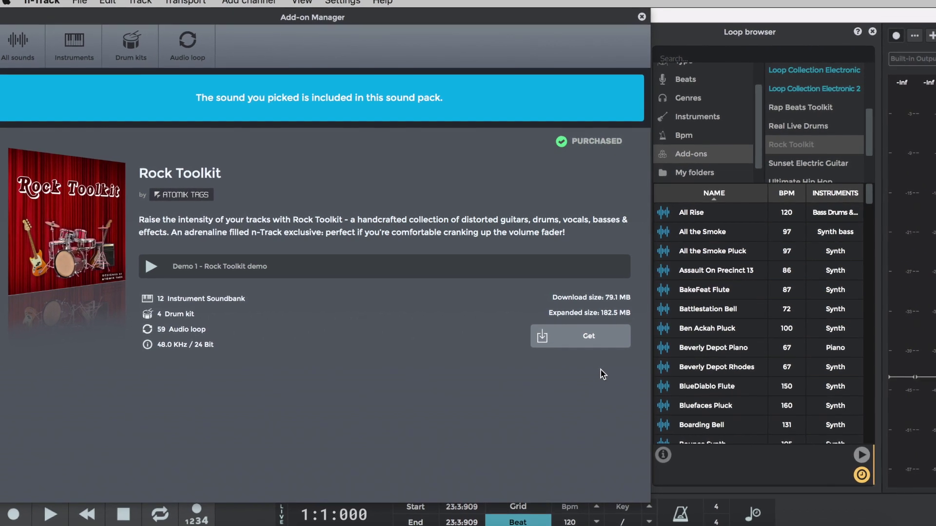
# Step: Download the 79.1 MB Rock Toolkit pack from the Add-on Manager
pyautogui.click(584, 338)
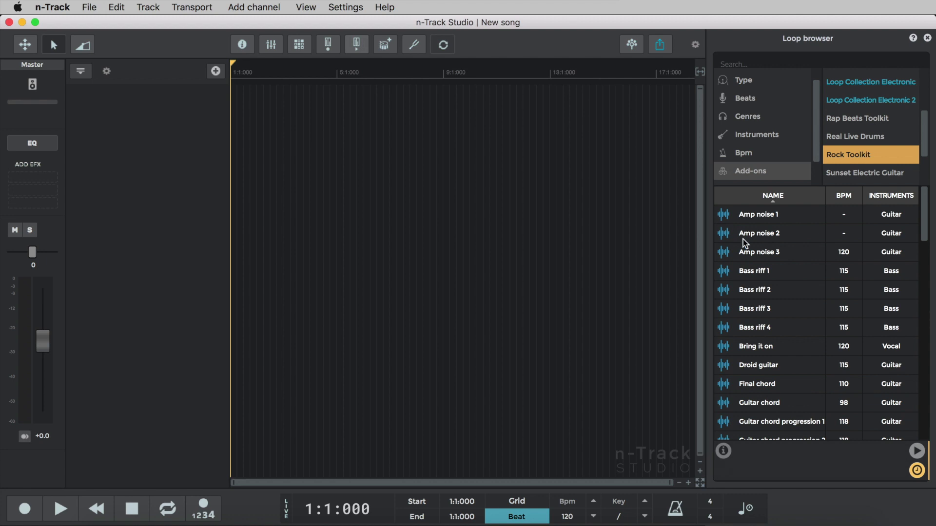
# Step: Preview the Amp noise 3, Final chord, Guitar chord, Guitar riff and Guitar riff arpeggio loops, then stop
pyautogui.click(757, 251)
pyautogui.scroll(-5, 742, 282)
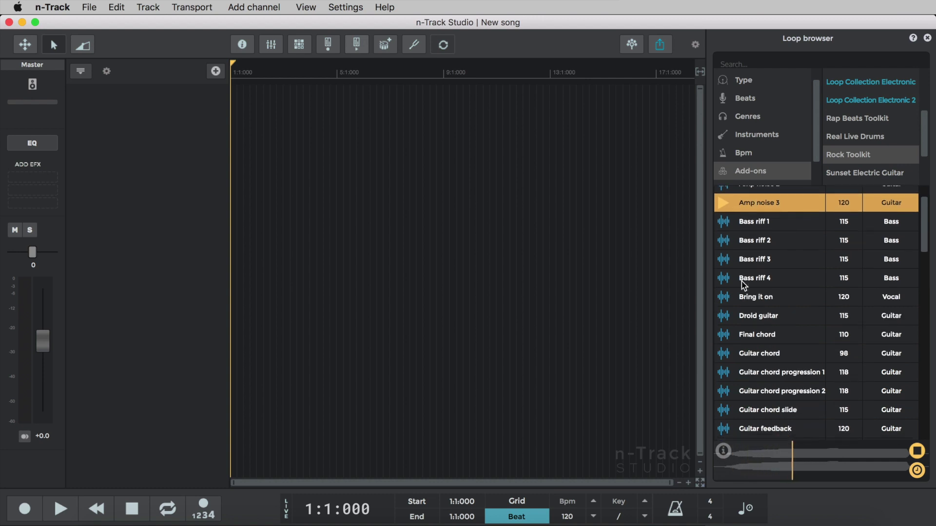
pyautogui.click(751, 298)
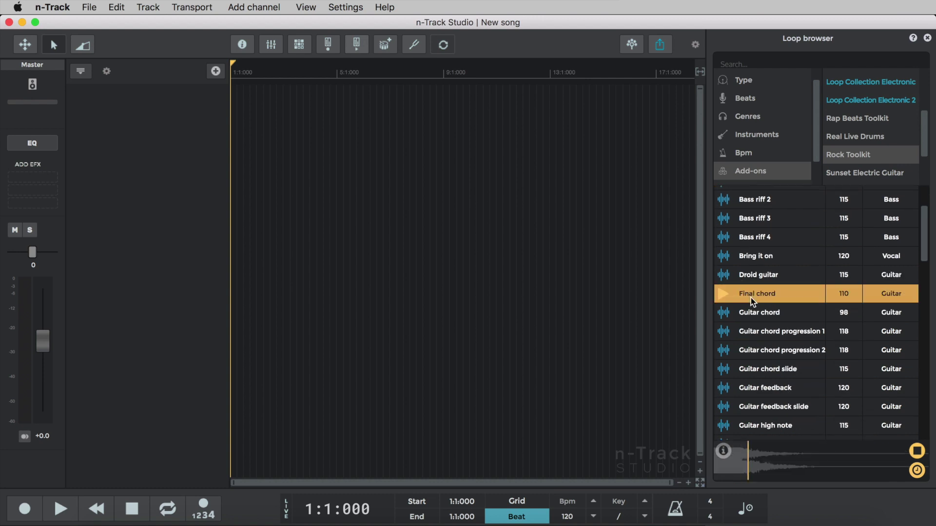
pyautogui.click(776, 307)
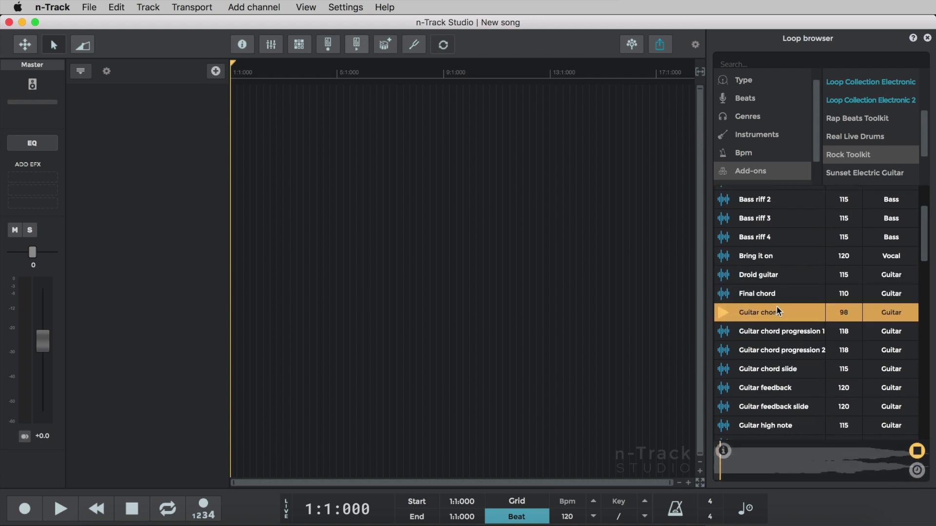
pyautogui.scroll(-4, 776, 318)
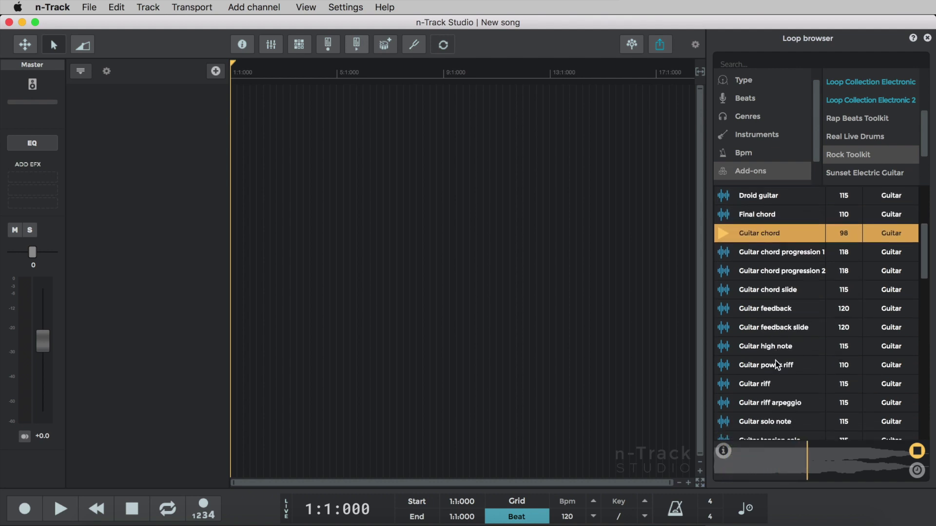
pyautogui.click(769, 385)
pyautogui.scroll(-1, 751, 390)
pyautogui.scroll(-4, 748, 394)
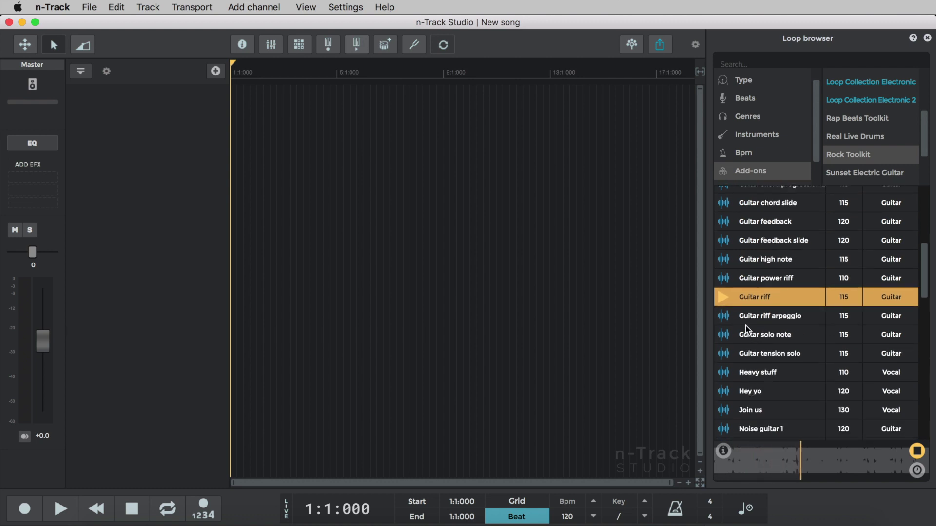
pyautogui.click(745, 318)
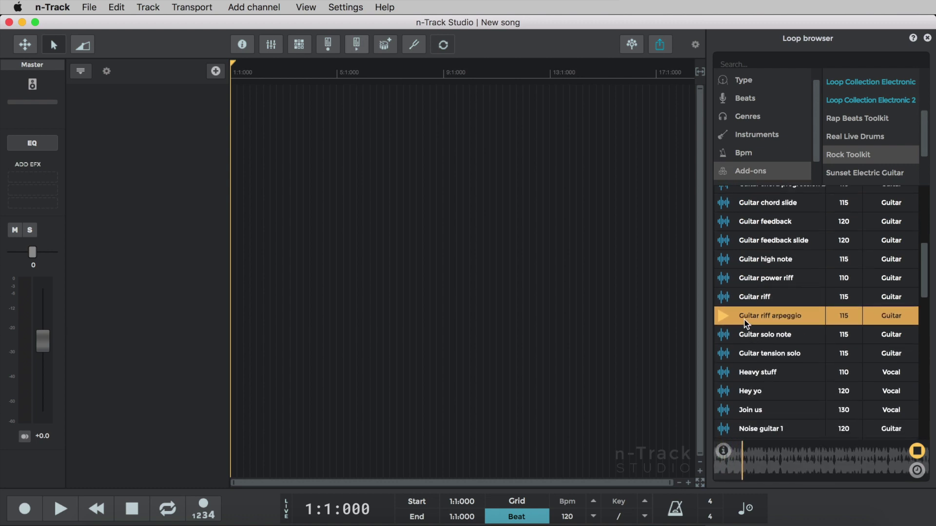
pyautogui.click(916, 452)
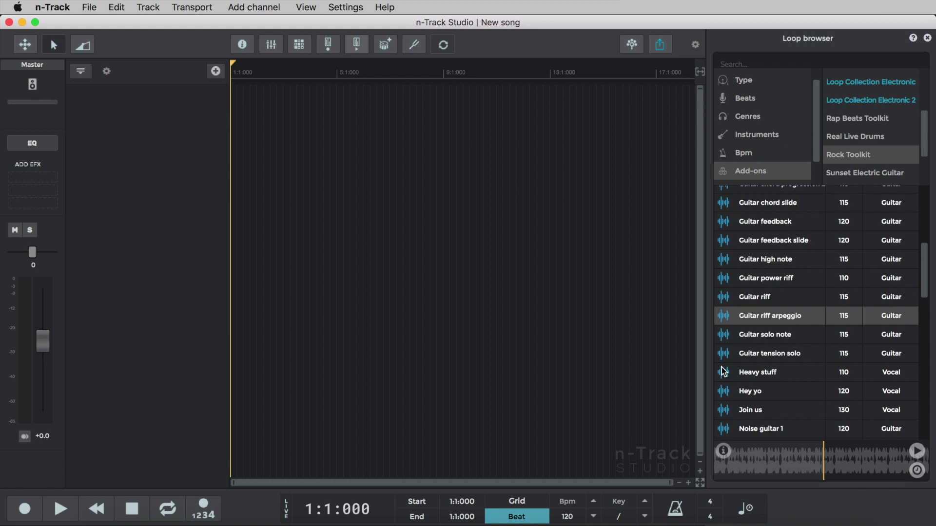
# Step: Preview the 130 bpm Rock Straight beat 1 drum loop
pyautogui.scroll(-10, 769, 298)
pyautogui.scroll(-1, 771, 353)
pyautogui.click(771, 361)
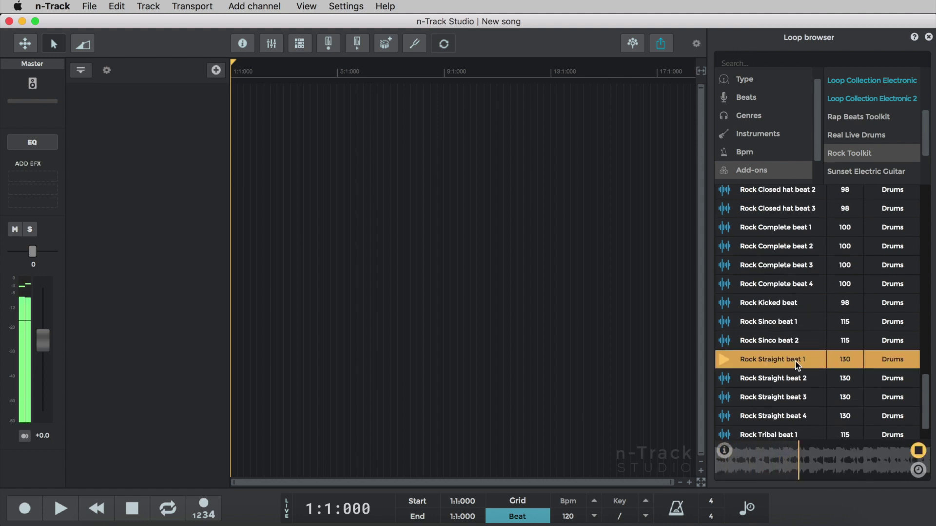
# Step: Place Rock Straight beat 1 at the song start on a new track and repeat it once
pyautogui.moveTo(797, 361); pyautogui.dragTo(221, 101)
pyautogui.press('space')
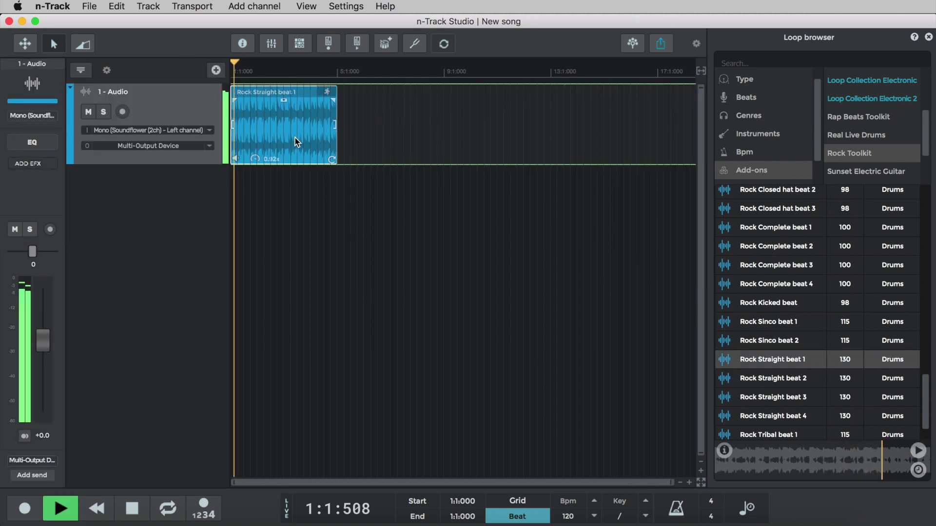
pyautogui.moveTo(336, 159); pyautogui.dragTo(442, 160)
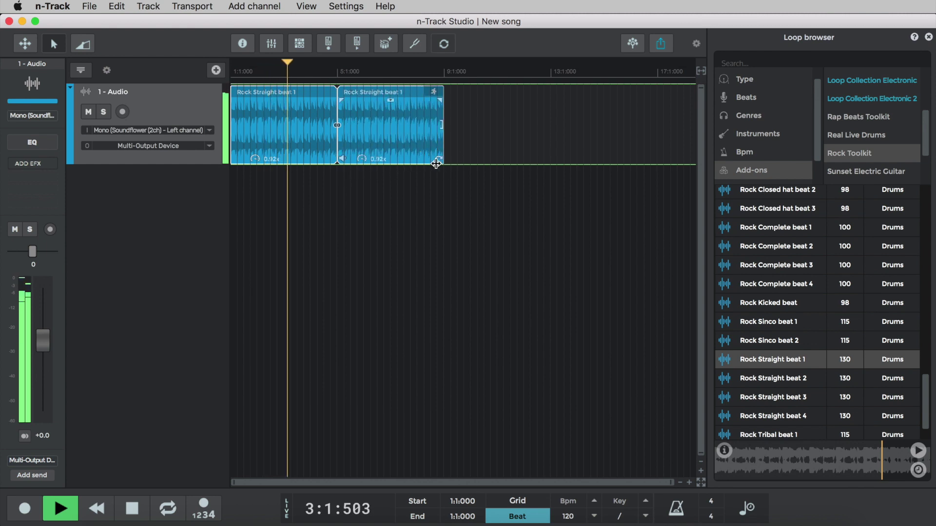
# Step: Loop playback over the range from bar 1 to bar 9
pyautogui.moveTo(364, 106)
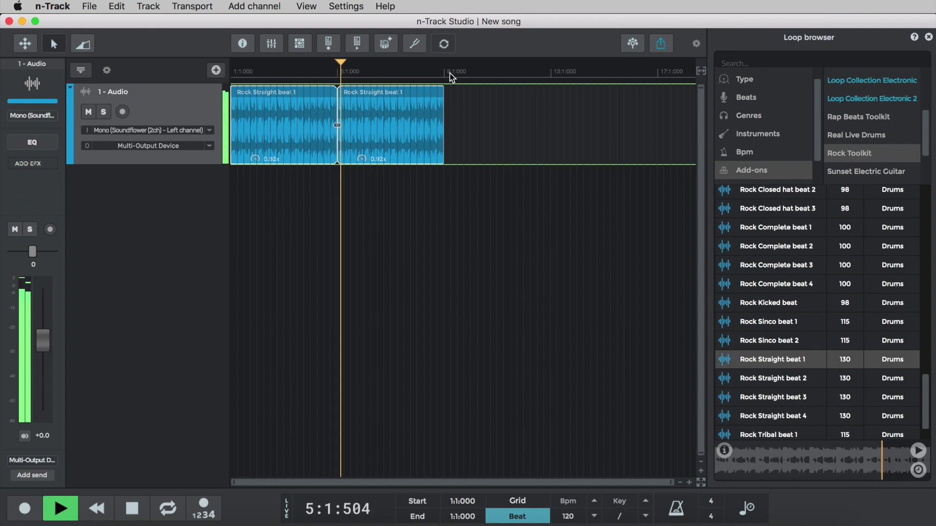
pyautogui.moveTo(437, 75); pyautogui.dragTo(214, 74)
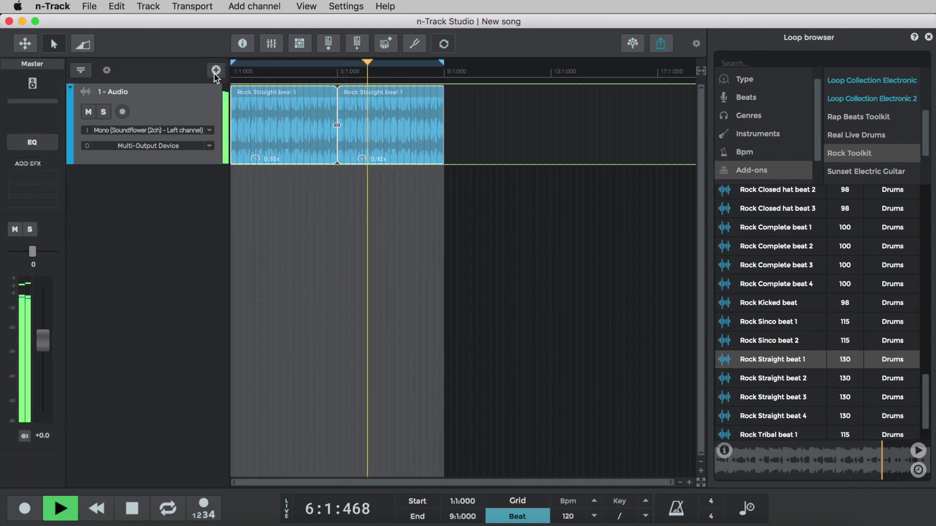
pyautogui.click(167, 509)
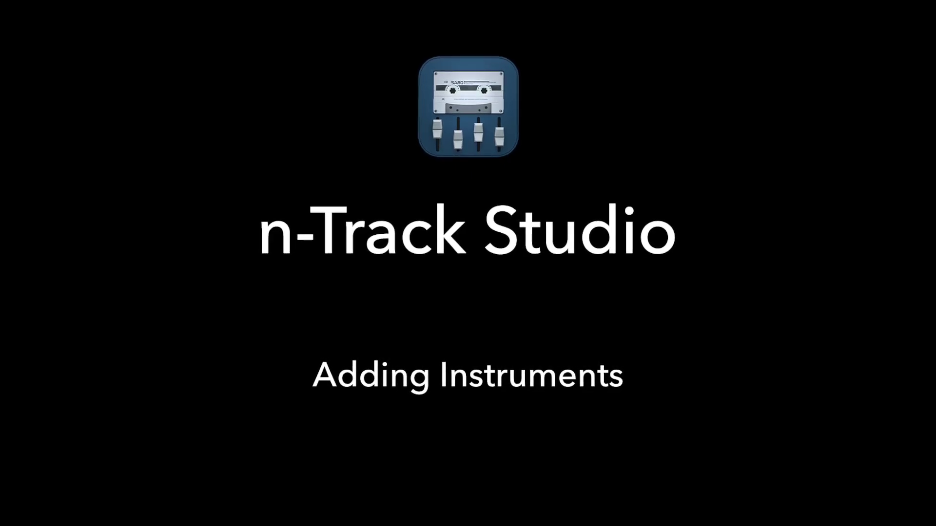
# Step: Add a blank instrument track using Guitars & Basses > Rock Toolkit > Guitar Distorted
pyautogui.click(216, 69)
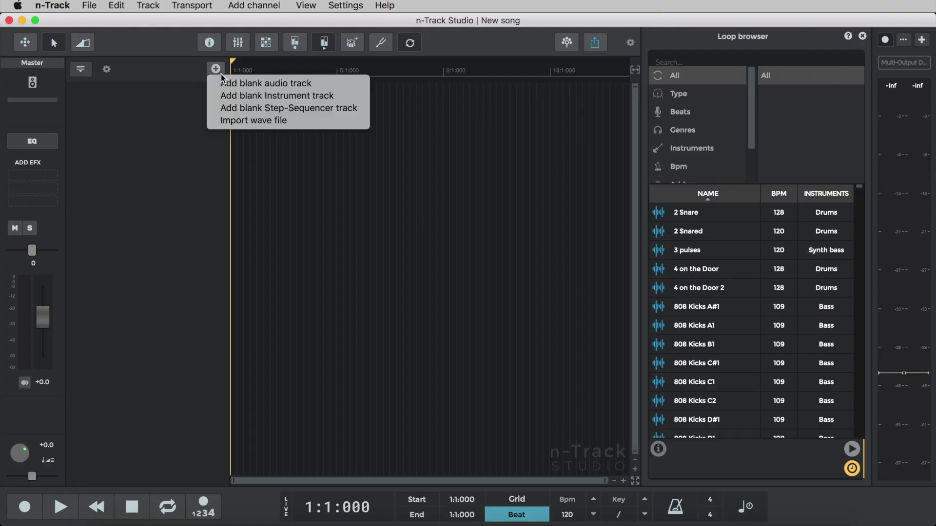
pyautogui.click(240, 96)
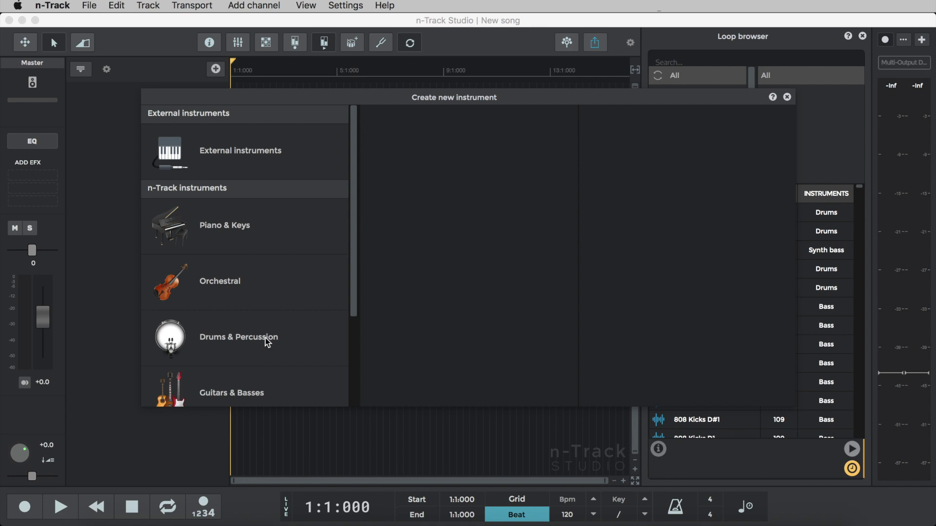
pyautogui.scroll(-3, 266, 338)
pyautogui.click(249, 342)
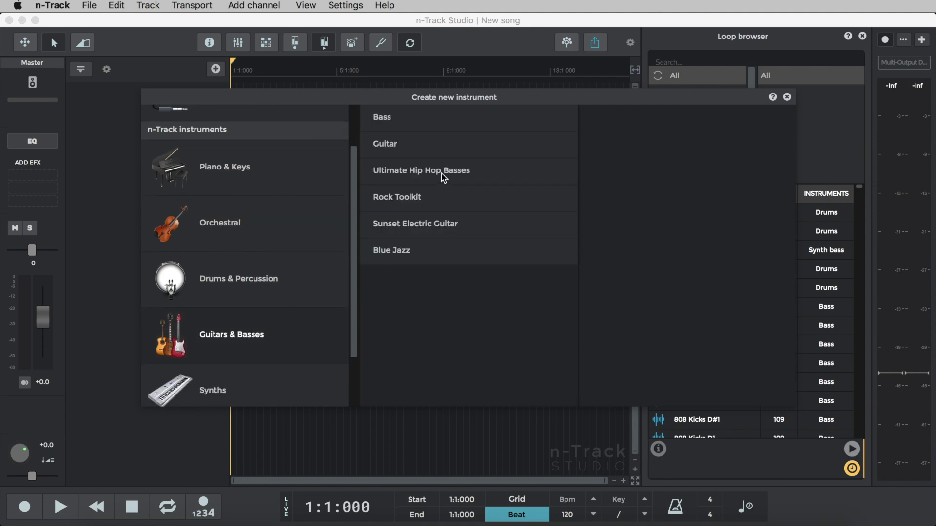
pyautogui.click(440, 202)
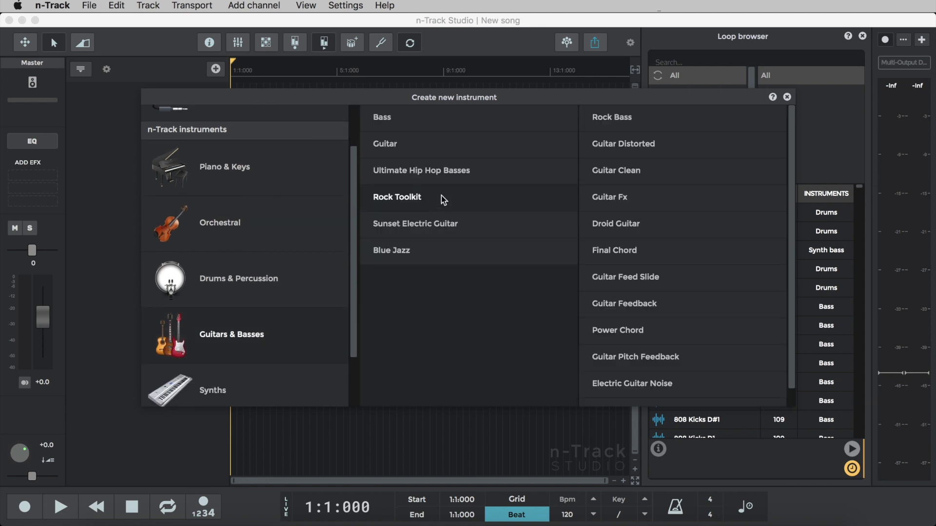
pyautogui.click(612, 147)
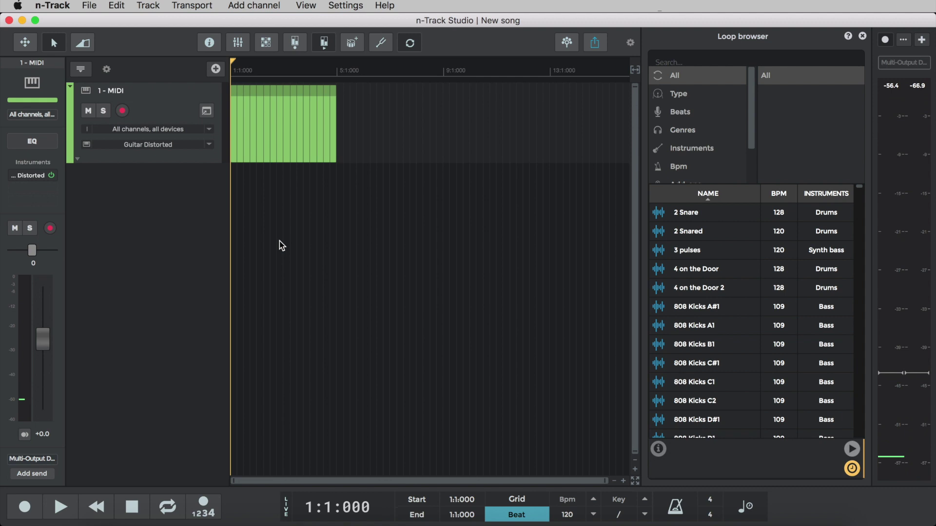
# Step: Add a second instrument track using the Rock Toolkit Rock Bass instrument
pyautogui.click(216, 69)
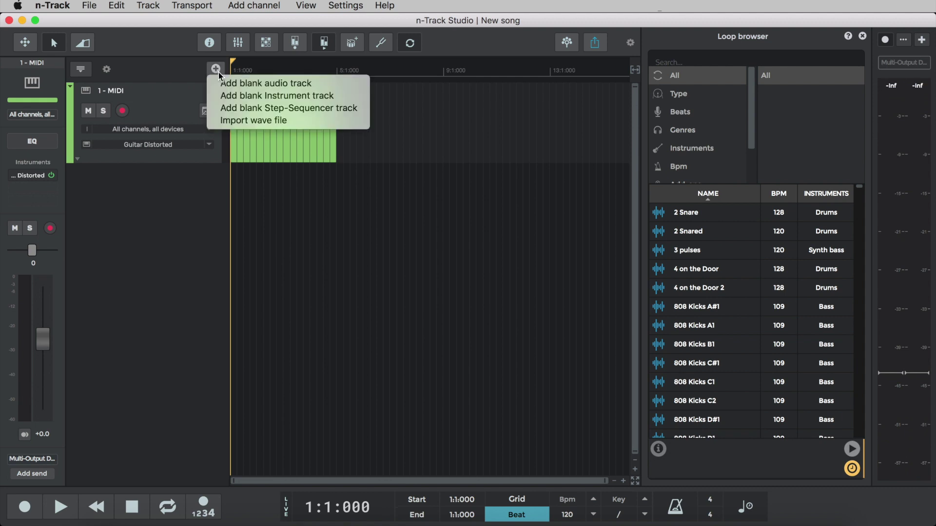
pyautogui.click(253, 100)
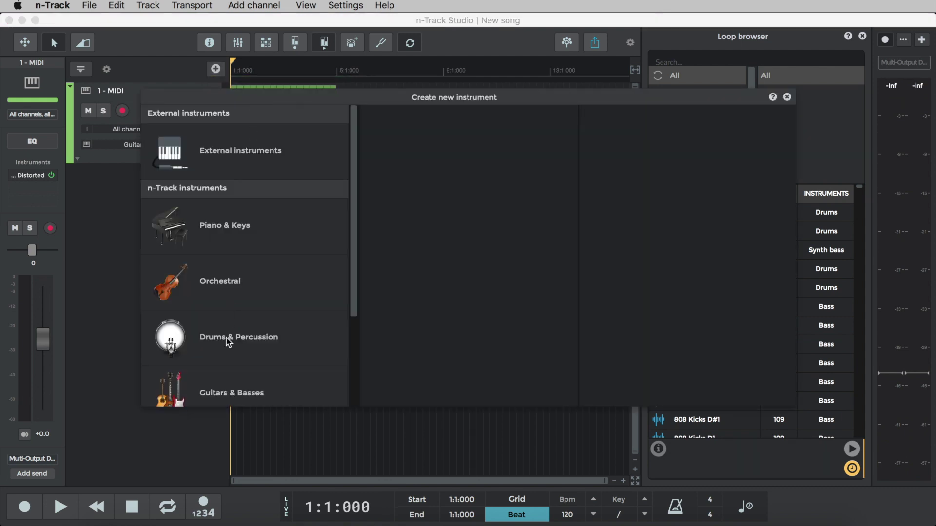
pyautogui.scroll(-2, 227, 337)
pyautogui.click(224, 360)
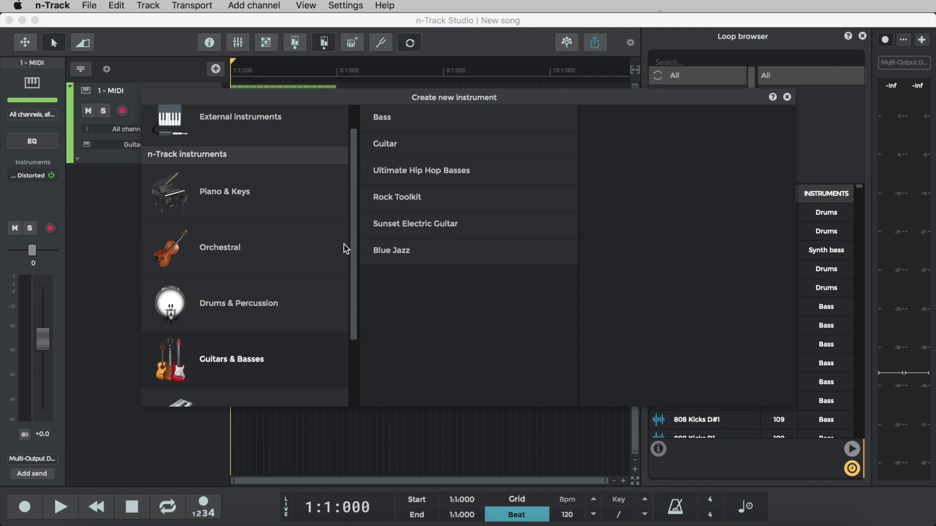
pyautogui.click(403, 209)
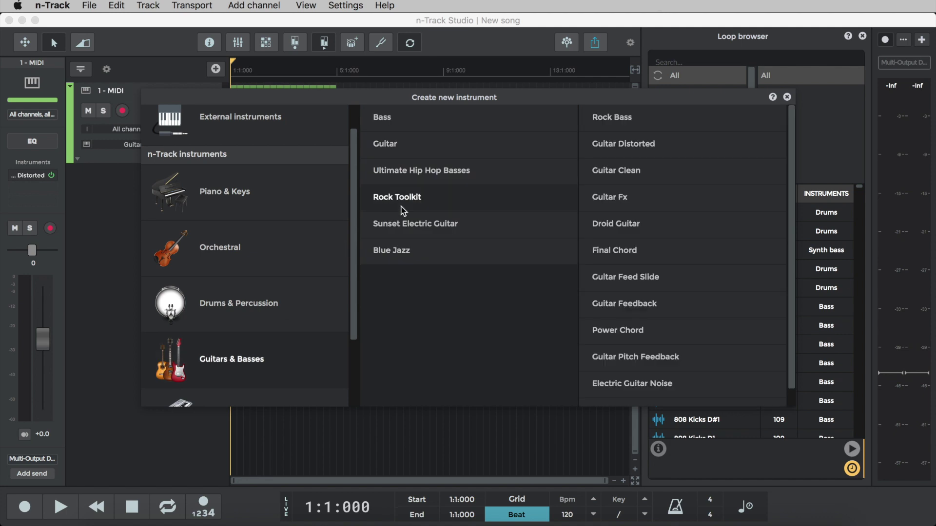
pyautogui.click(618, 119)
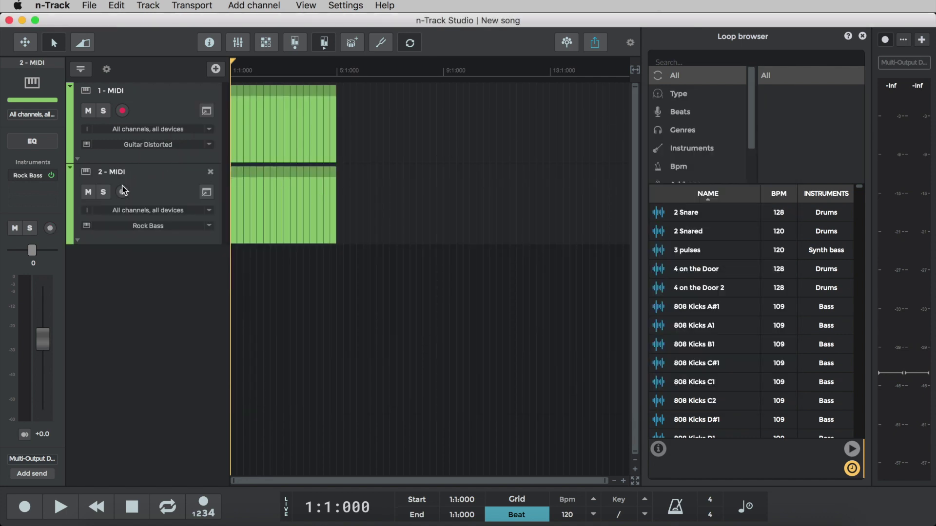
# Step: Record MIDI parts on the Guitar Distorted and Rock Bass tracks spanning bars 1–9
pyautogui.click(123, 111)
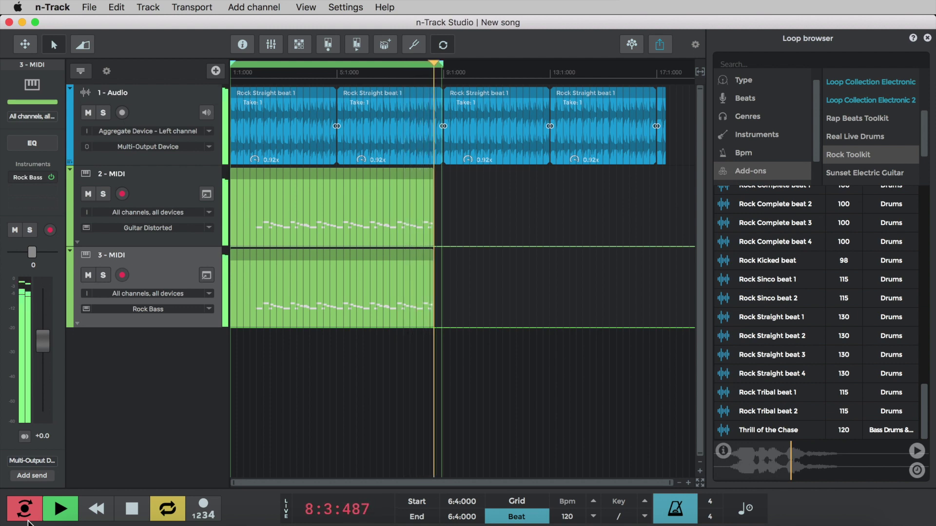
pyautogui.click(27, 520)
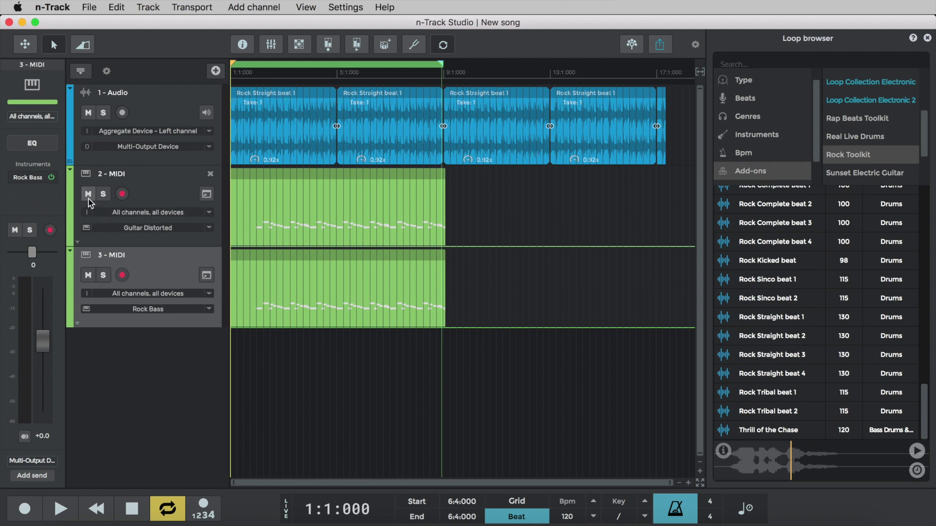
# Step: Mute the guitar and bass MIDI tracks
pyautogui.click(123, 275)
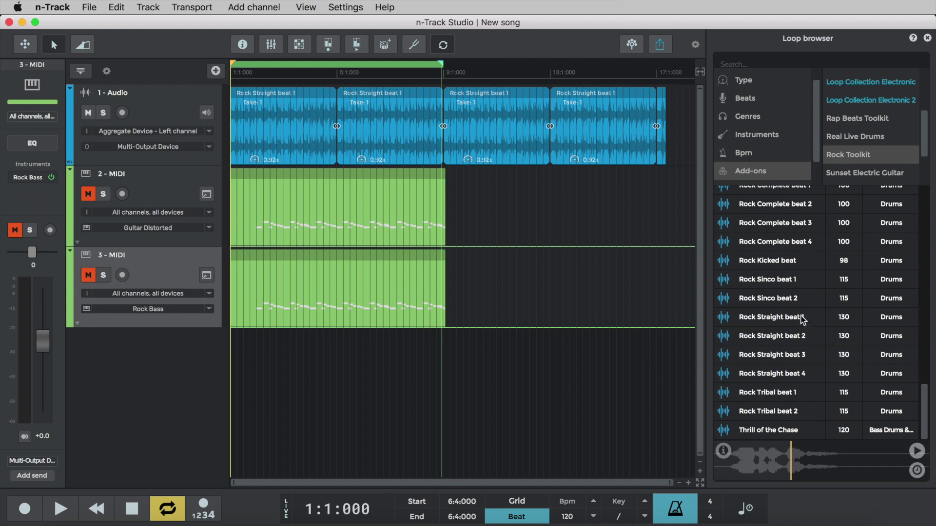
pyautogui.scroll(10, 803, 319)
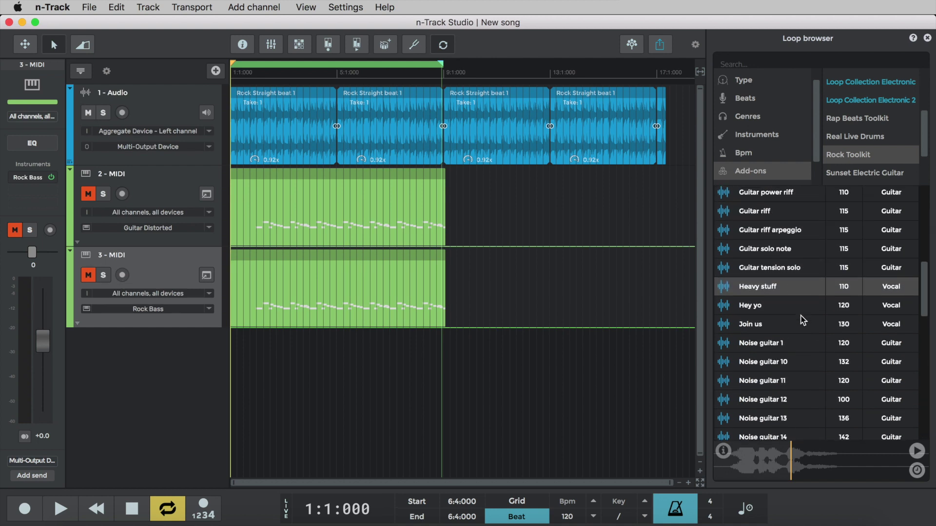
pyautogui.scroll(3, 803, 319)
# Step: Add the Guitar riff loop on a new audio track, repeated three times, and play it
pyautogui.moveTo(769, 265); pyautogui.dragTo(202, 372)
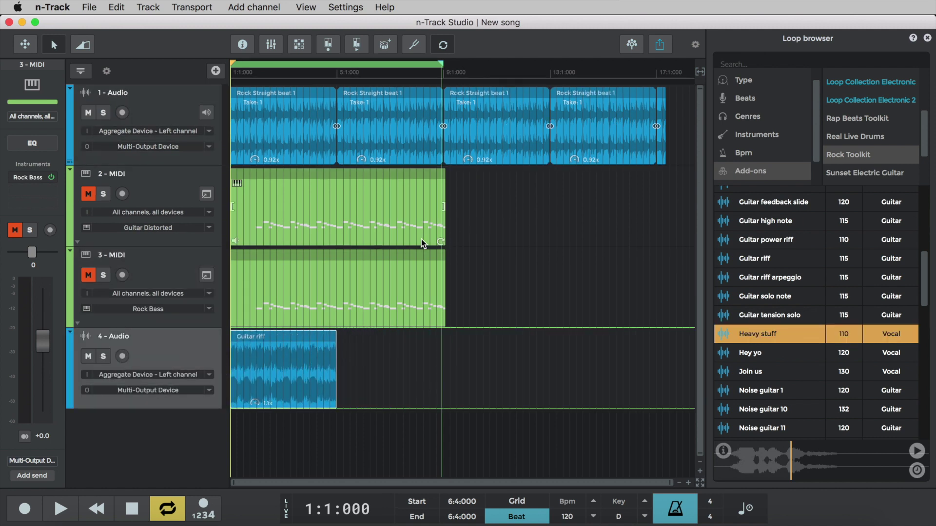
pyautogui.moveTo(331, 403); pyautogui.dragTo(517, 403)
pyautogui.press('space')
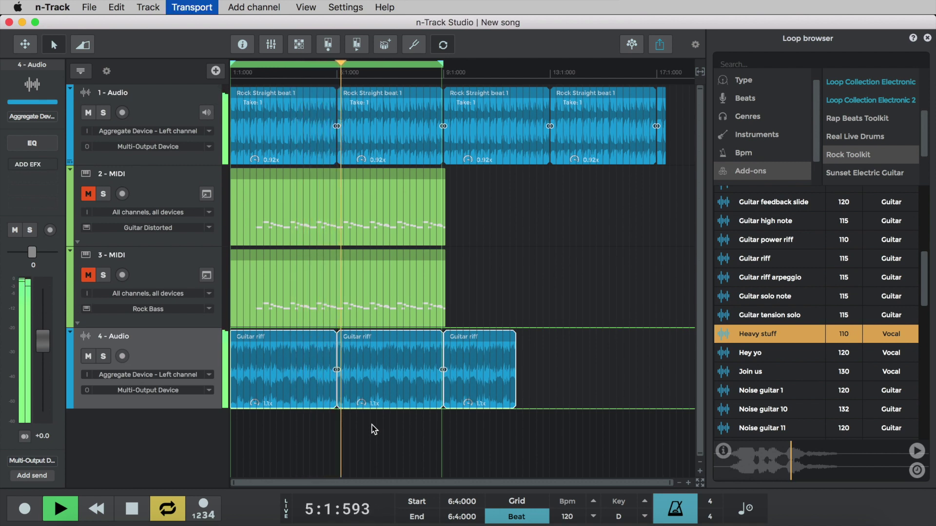
# Step: Transpose the Guitar riff clip from D2 to Eb2, audition it, then set it to E2
pyautogui.press('space')
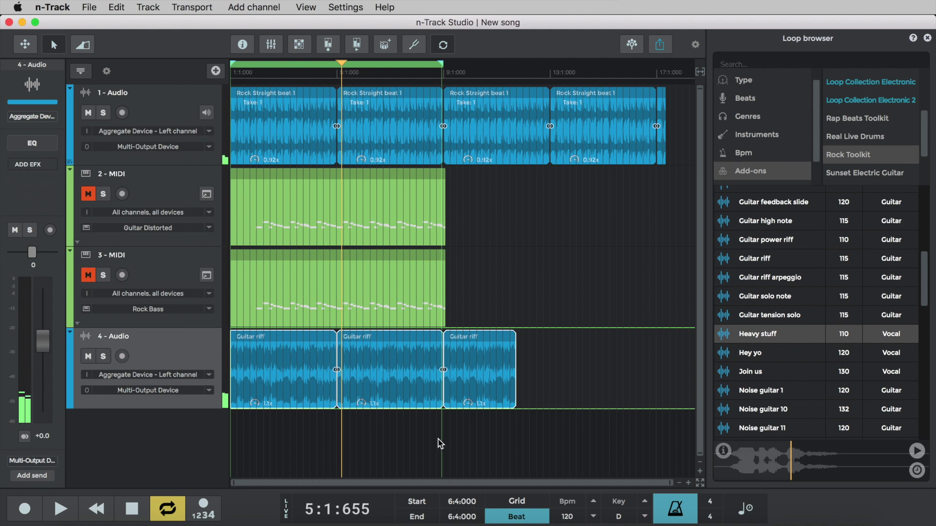
pyautogui.moveTo(327, 379)
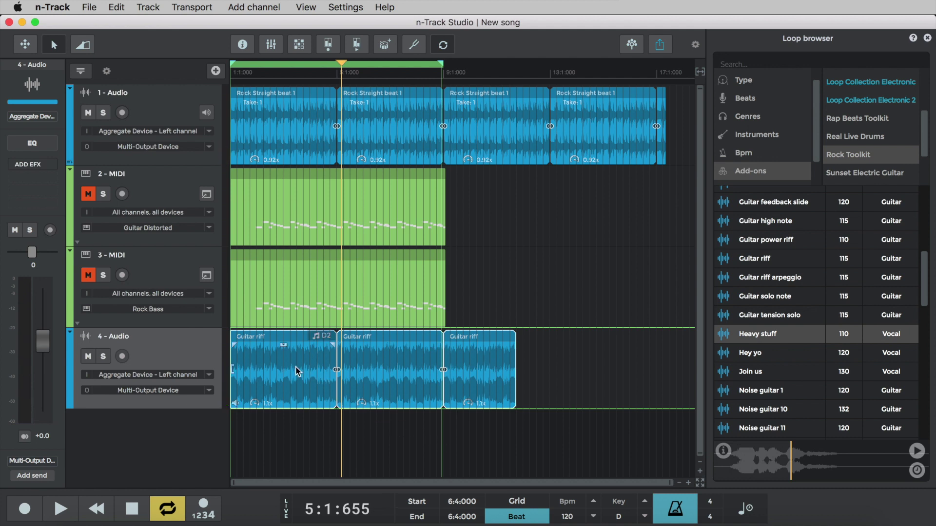
pyautogui.click(319, 336)
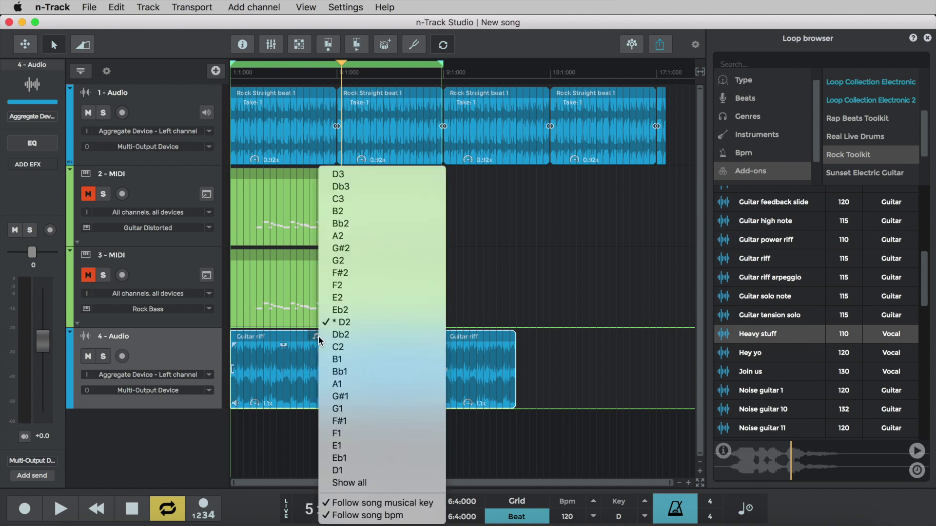
pyautogui.click(327, 315)
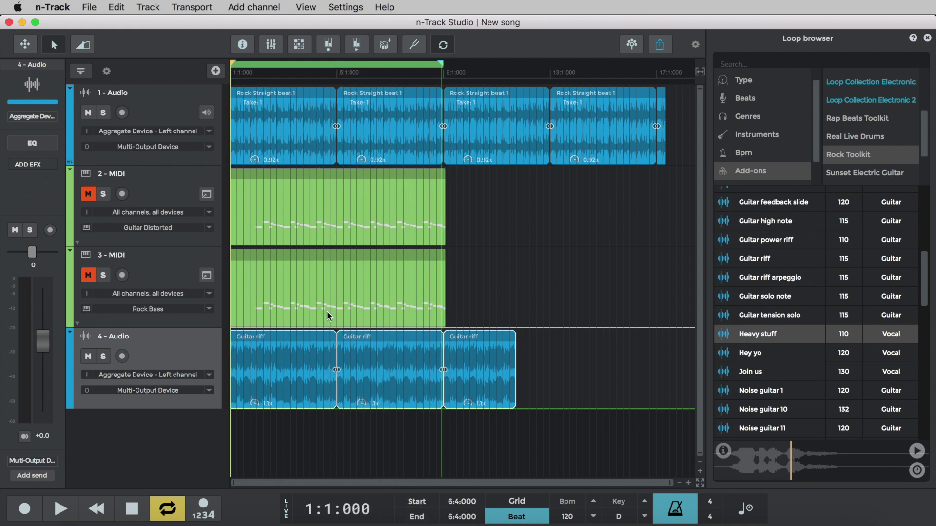
pyautogui.press('space')
pyautogui.click(318, 338)
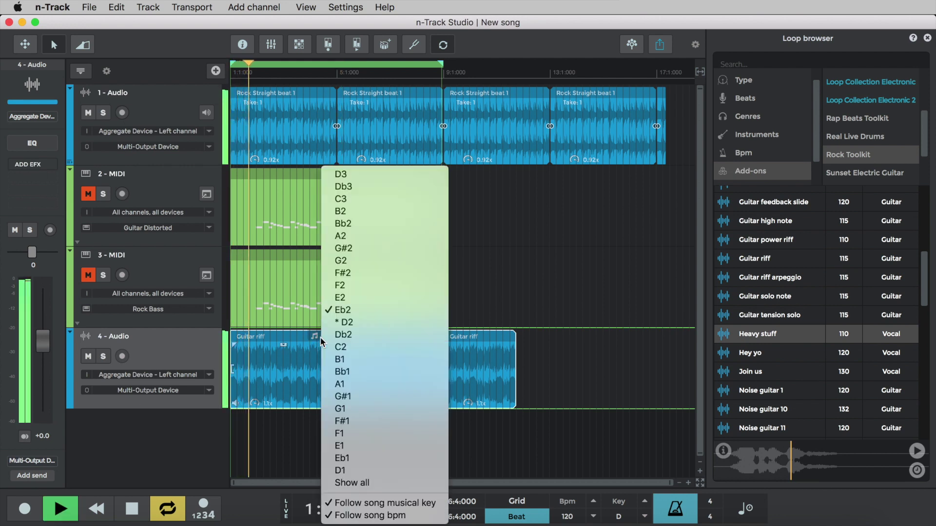
pyautogui.click(336, 298)
pyautogui.moveTo(324, 339)
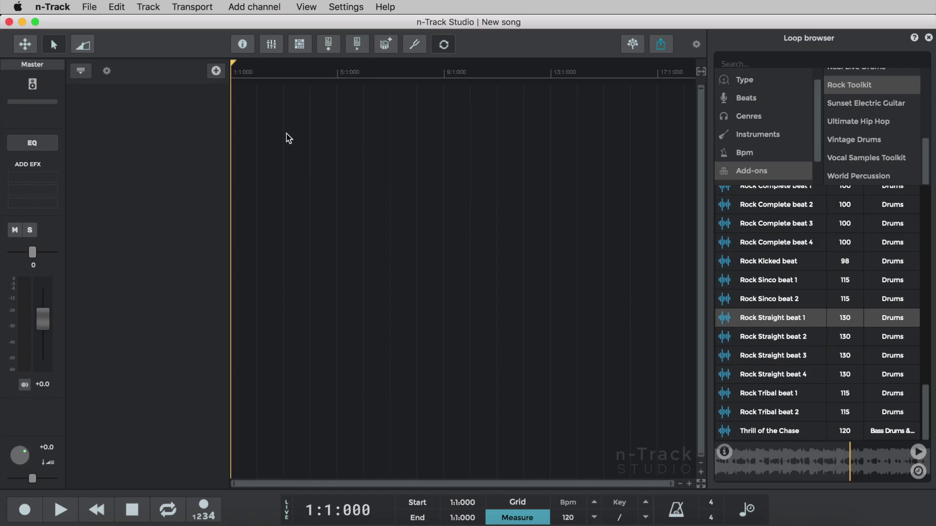
# Step: Add a blank step-sequencer track and browse to Drums & Percussion > Rock Toolkit Kits
pyautogui.click(216, 71)
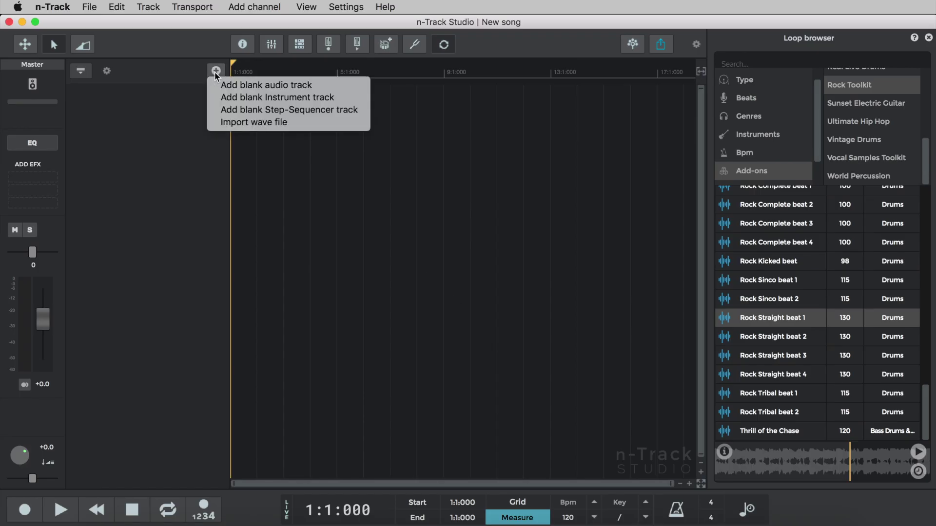
pyautogui.click(274, 110)
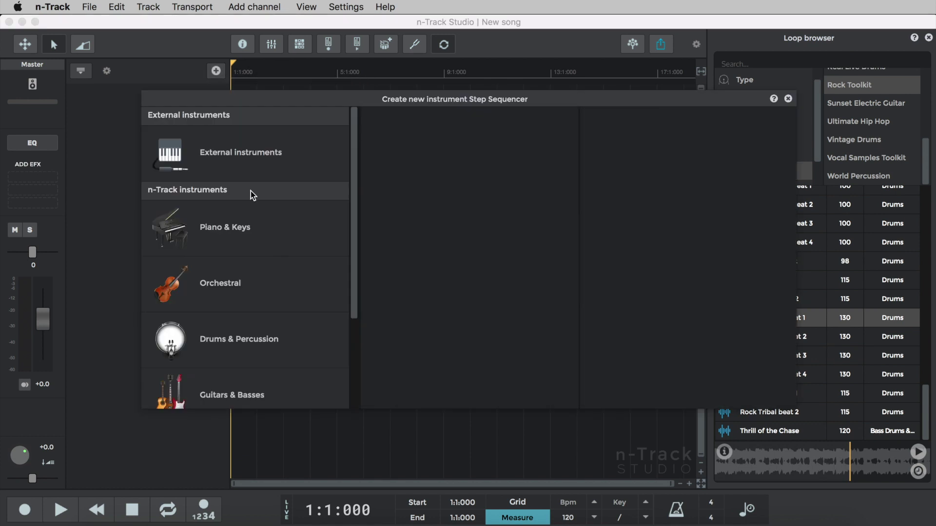
pyautogui.scroll(-2, 249, 249)
pyautogui.click(247, 276)
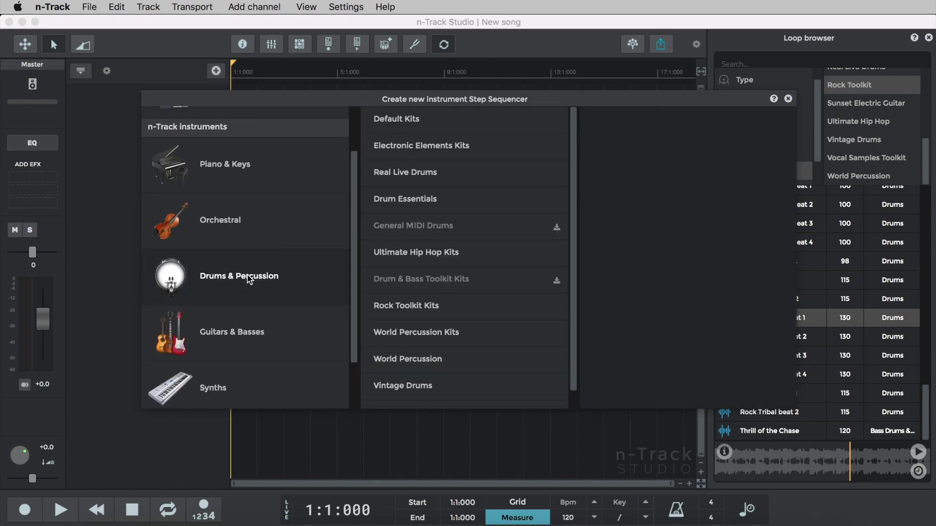
pyautogui.click(422, 309)
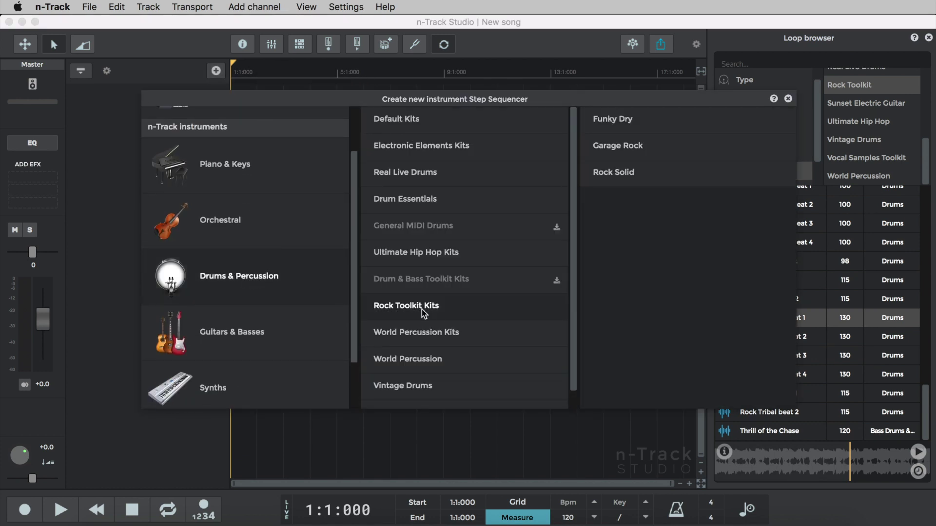
# Step: Choose the Rock Solid kit, start playback, and place snare hits on steps 5 and 13
pyautogui.click(617, 172)
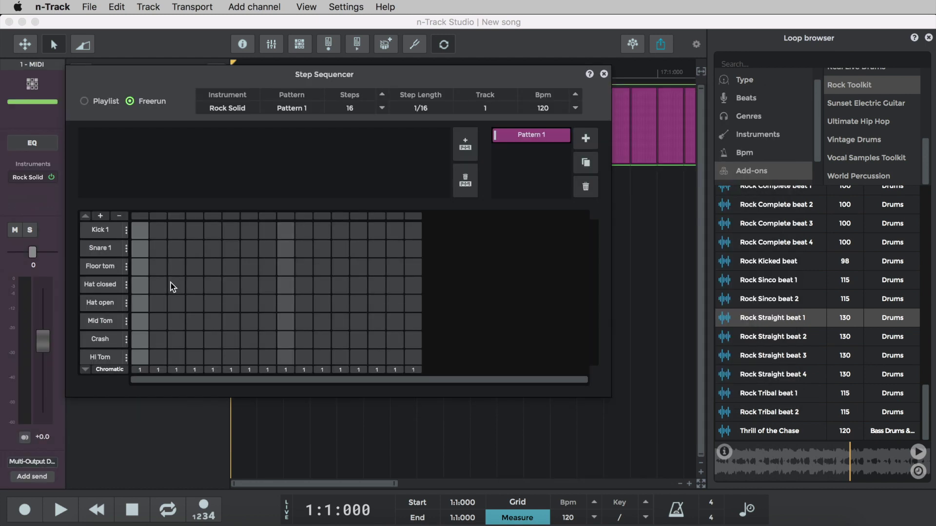
pyautogui.press('space')
pyautogui.click(212, 249)
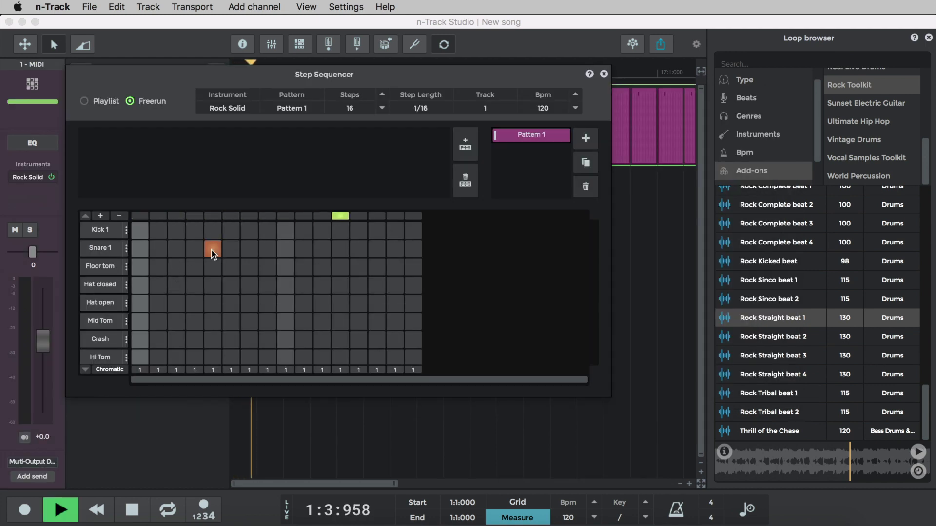
pyautogui.click(354, 250)
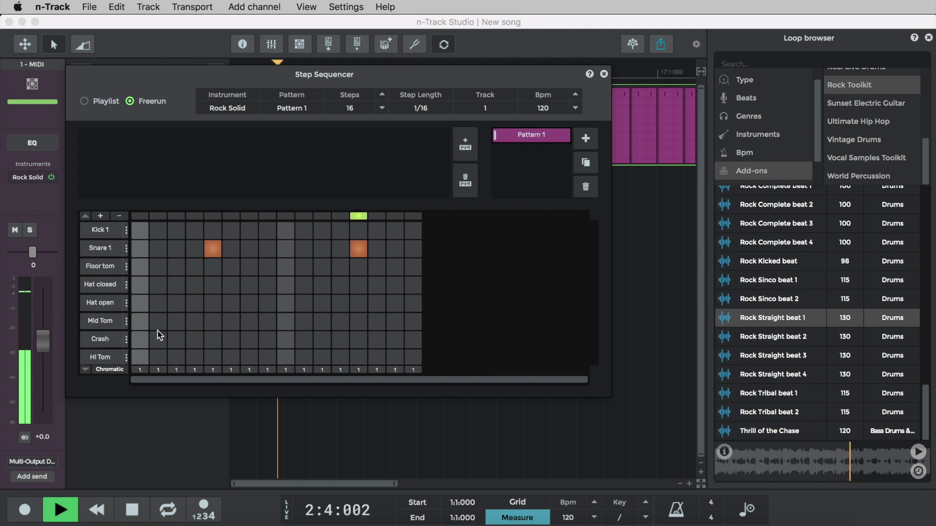
# Step: Add floor tom on steps 2 and 10, hi tom on 3, 11, 15, and snare on 16
pyautogui.click(159, 269)
pyautogui.click(177, 355)
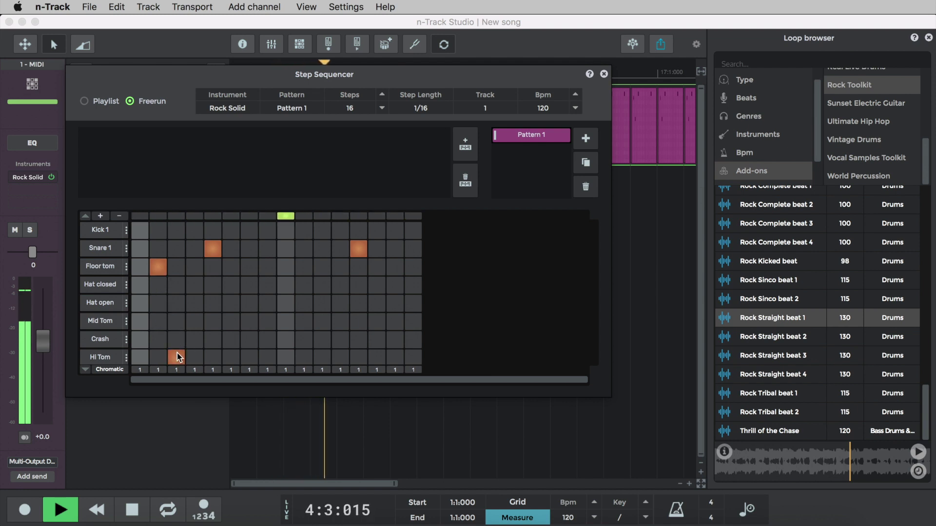
pyautogui.click(304, 267)
pyautogui.click(323, 358)
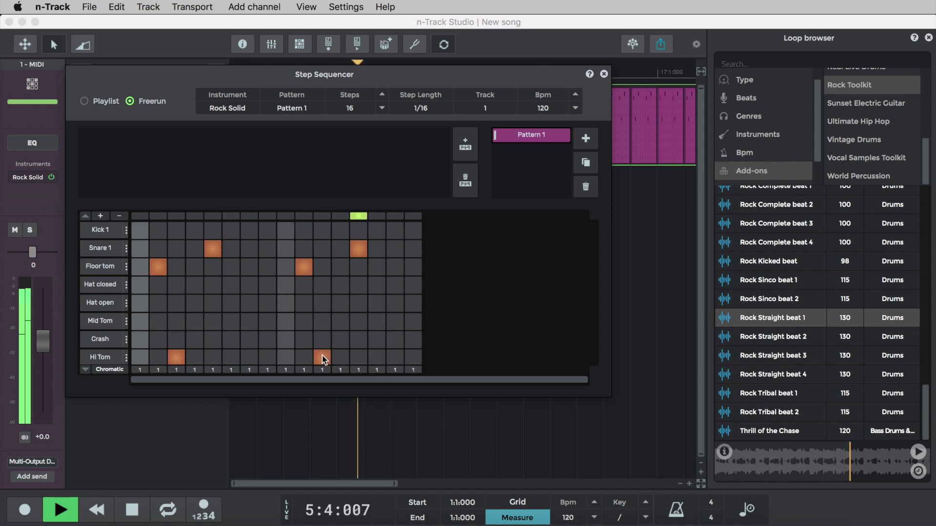
pyautogui.click(409, 248)
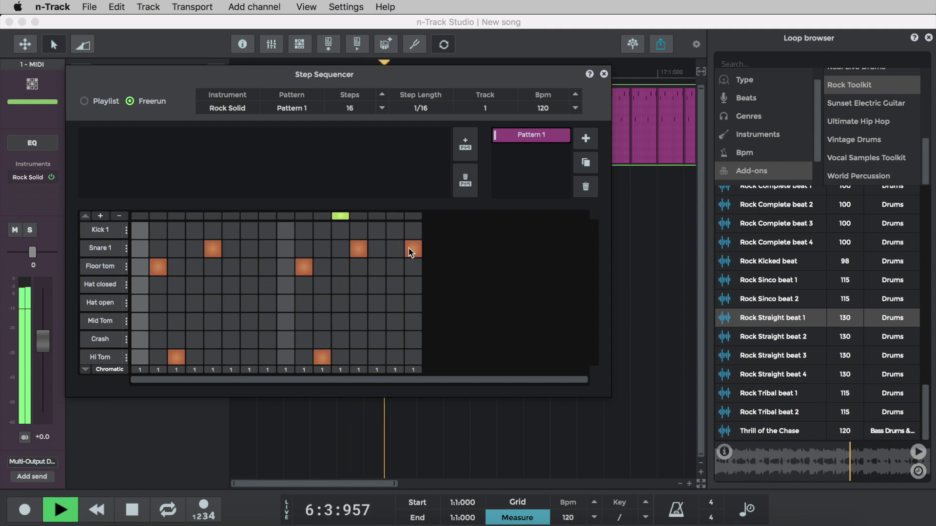
pyautogui.click(396, 358)
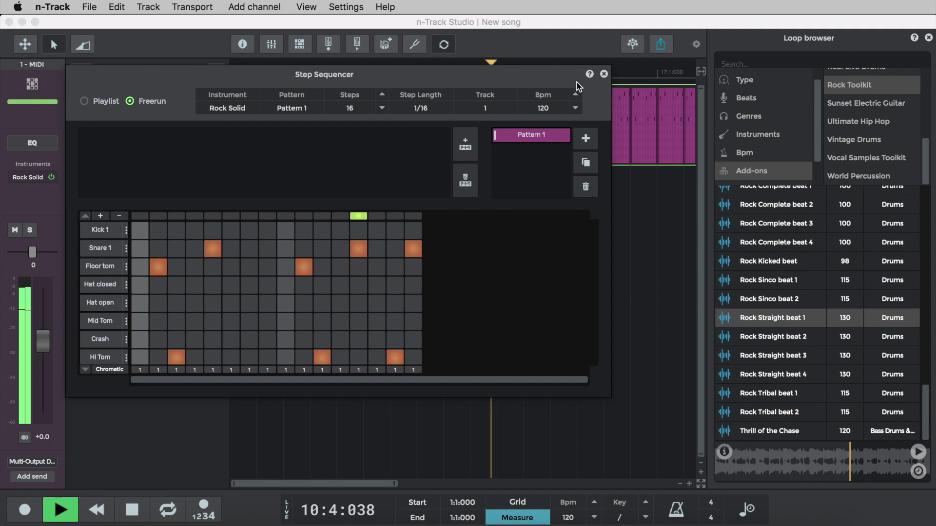
# Step: Add the Rock Straight beat 1 loop as a new track, repeated twice
pyautogui.click(604, 77)
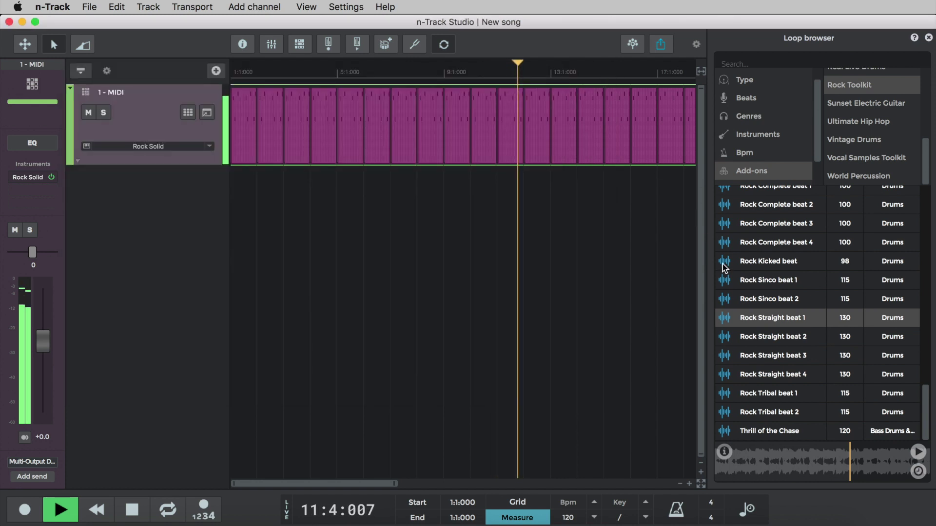
pyautogui.moveTo(769, 317); pyautogui.dragTo(225, 209)
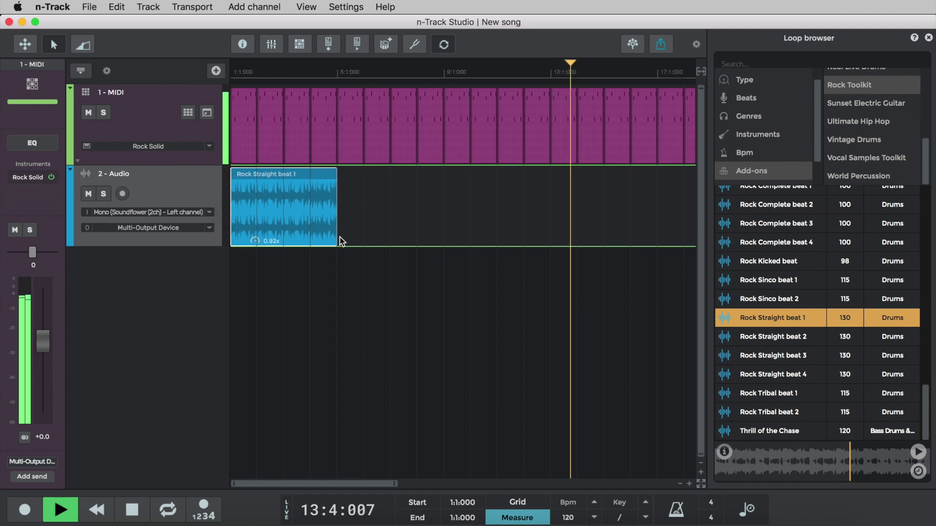
pyautogui.moveTo(334, 240); pyautogui.dragTo(443, 236)
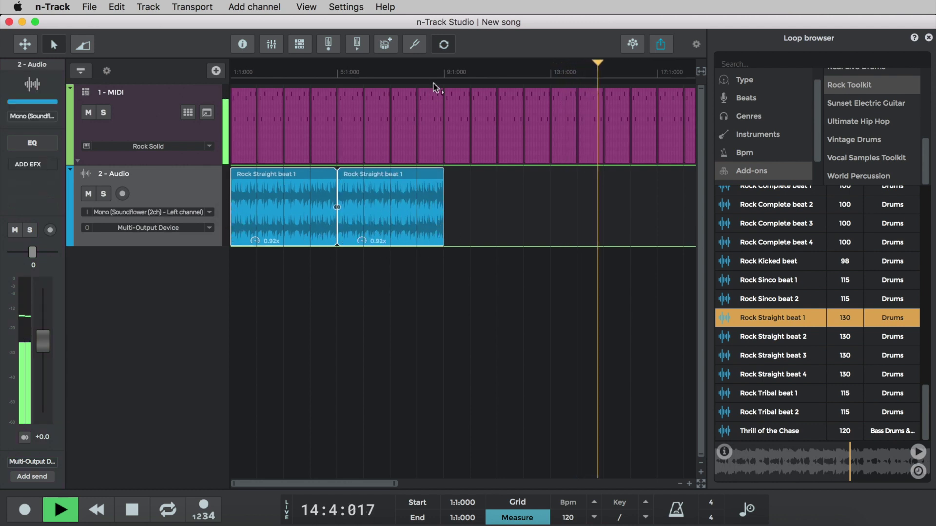
# Step: Loop playback over bars 1 to 9, then clear the time selection
pyautogui.moveTo(443, 73); pyautogui.dragTo(233, 74)
pyautogui.click(168, 509)
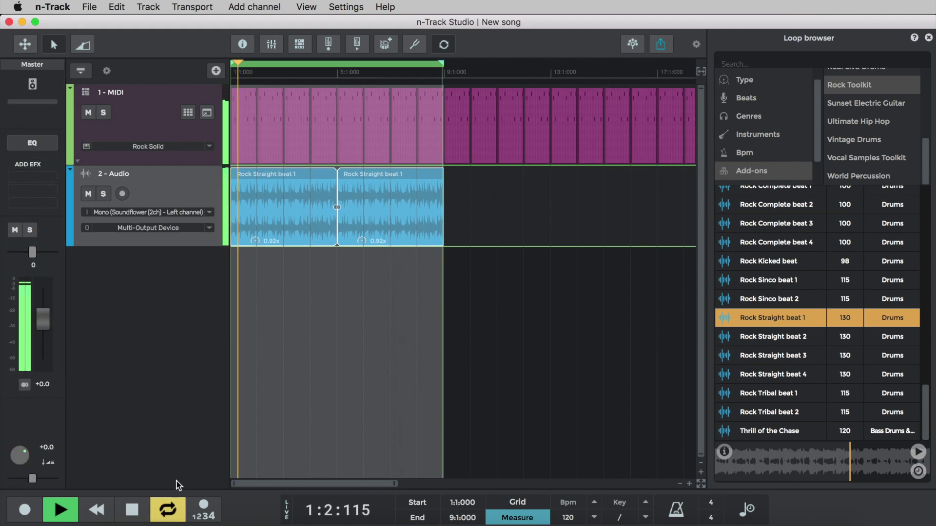
pyautogui.click(458, 304)
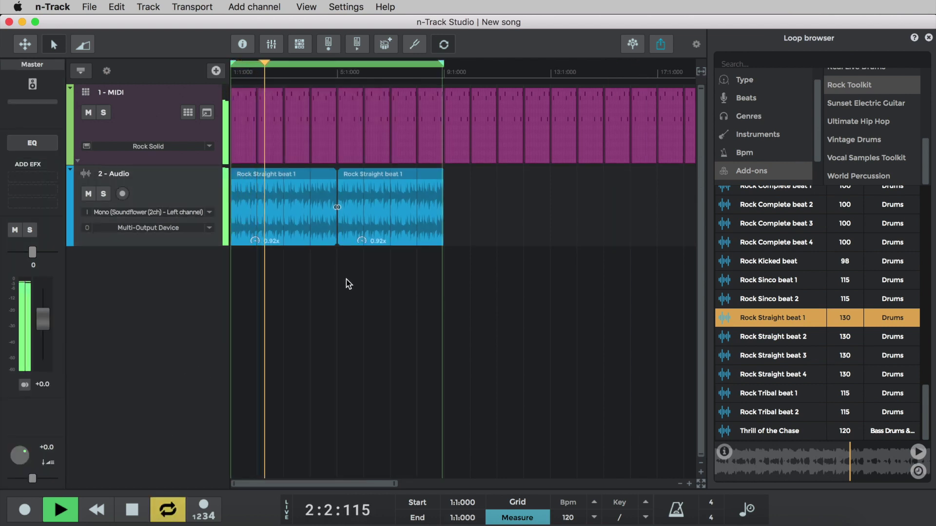
# Step: Solo and unsolo the drum pattern track, then the Rock Straight beat track
pyautogui.moveTo(257, 228)
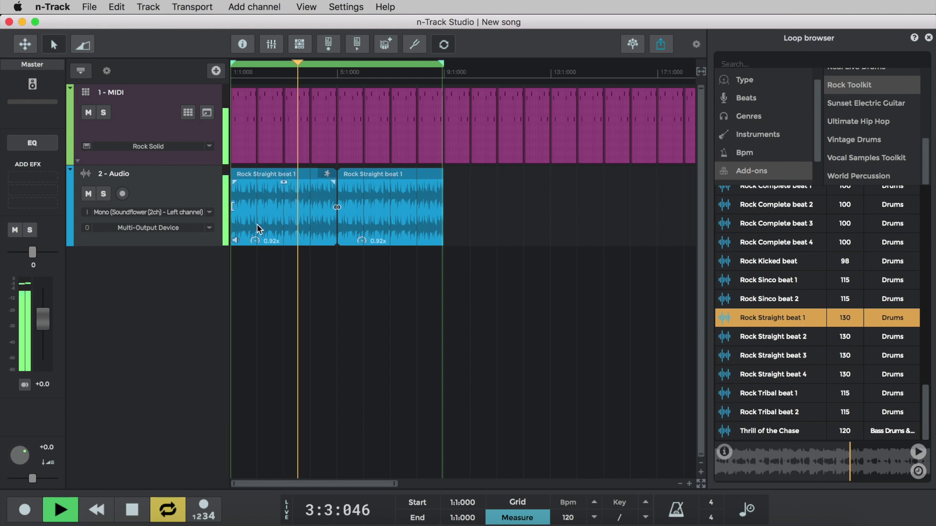
pyautogui.click(103, 112)
pyautogui.click(103, 112)
pyautogui.click(103, 194)
pyautogui.click(103, 194)
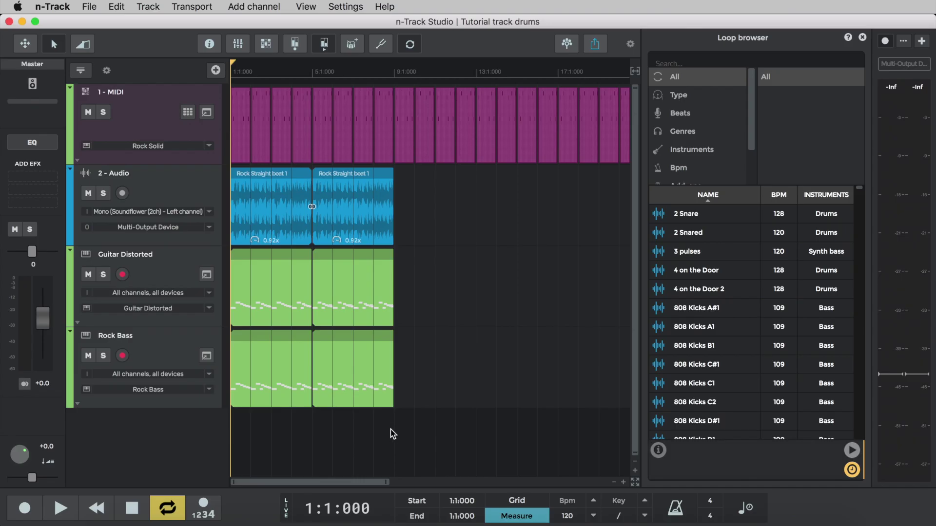
# Step: Repeat the guitar, bass and drum clips through bar 17, then play from bar 13
pyautogui.moveTo(392, 318); pyautogui.dragTo(566, 321)
pyautogui.moveTo(391, 404); pyautogui.dragTo(551, 403)
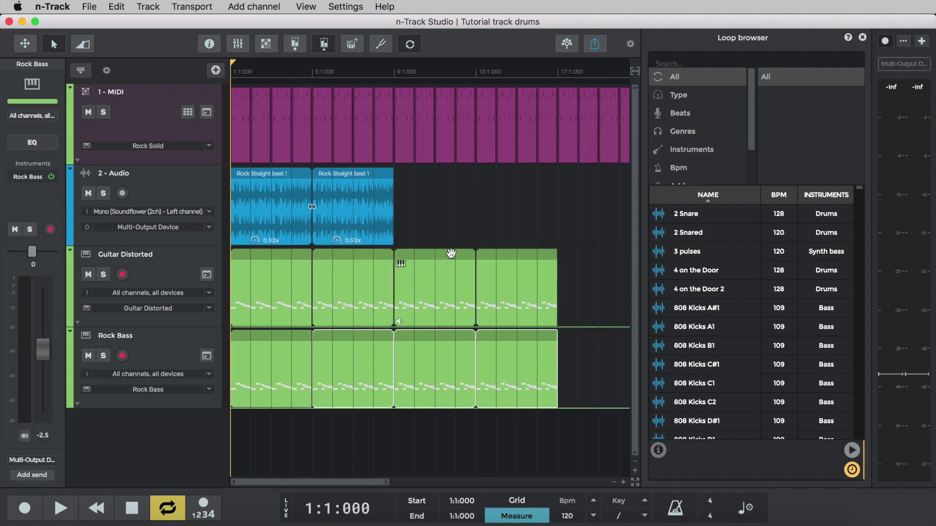
pyautogui.moveTo(391, 237); pyautogui.dragTo(555, 237)
pyautogui.click(476, 69)
pyautogui.press('space')
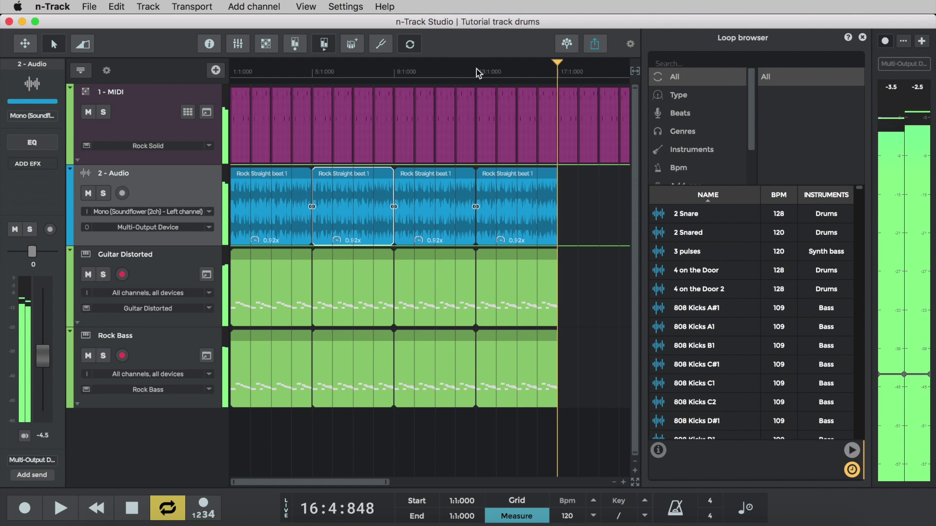
# Step: Preview Rock Tribal beat 1 from the Rock Toolkit pack and place it at bar 17
pyautogui.scroll(-3, 690, 127)
pyautogui.click(690, 138)
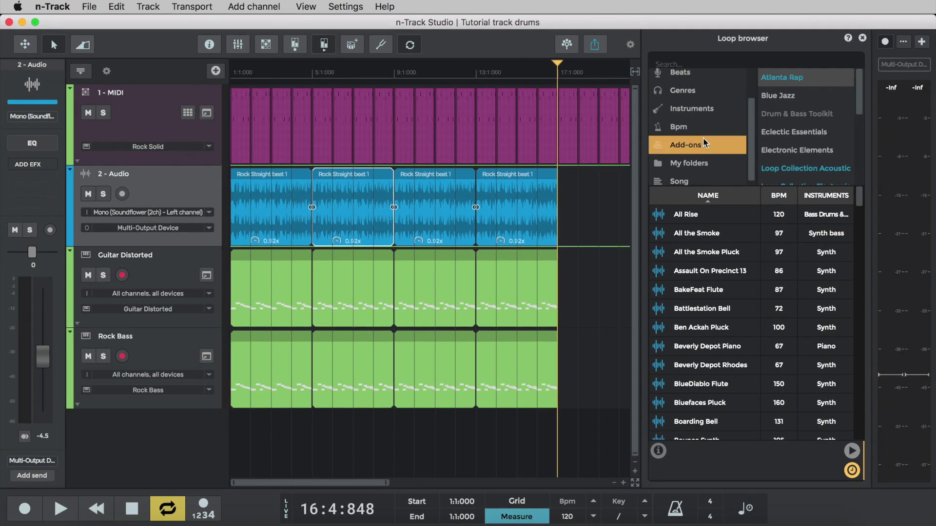
pyautogui.scroll(-3, 778, 128)
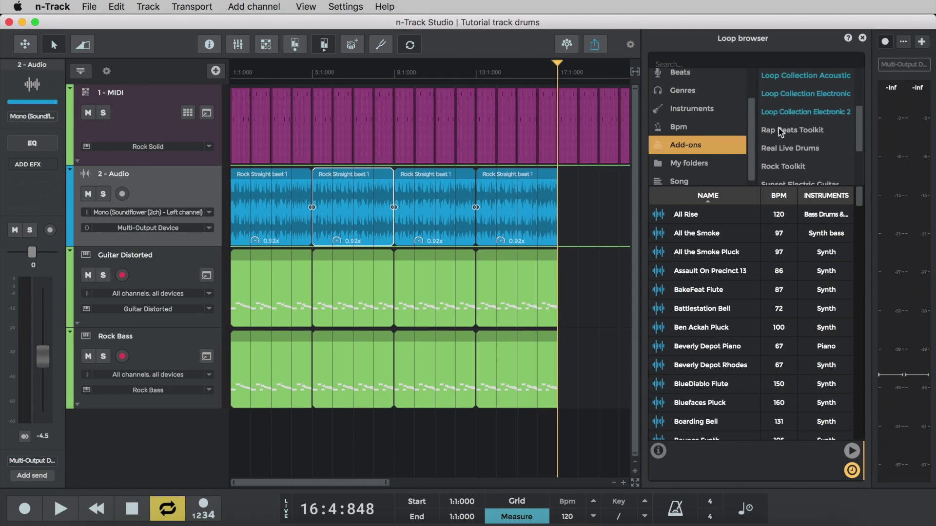
pyautogui.click(783, 162)
pyautogui.click(716, 197)
pyautogui.click(705, 252)
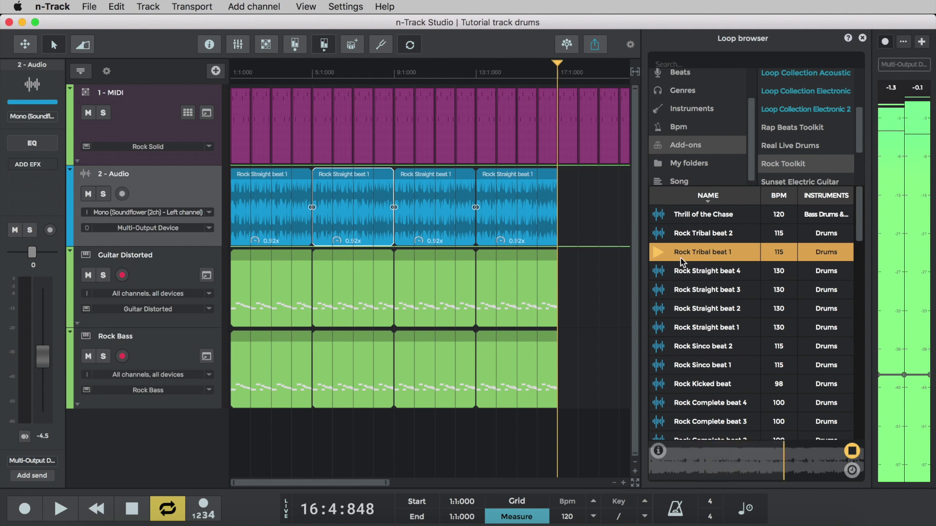
pyautogui.click(852, 451)
pyautogui.moveTo(702, 252); pyautogui.dragTo(566, 205)
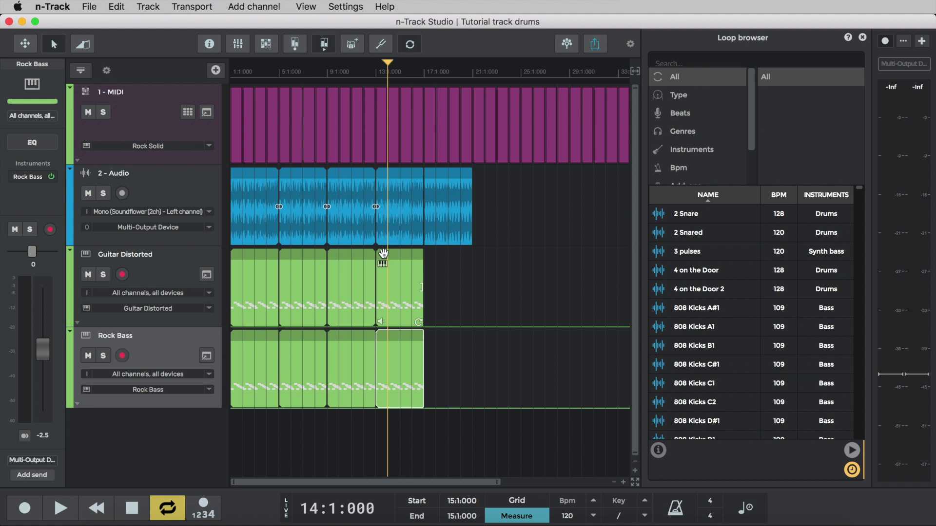
# Step: Show the screen keyboard and start recording from bar 14
pyautogui.click(295, 10)
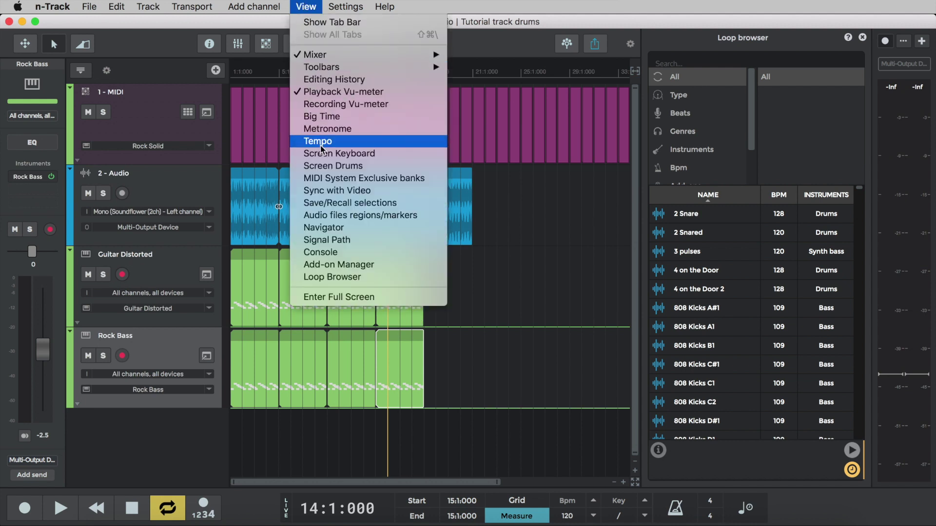
pyautogui.click(370, 154)
pyautogui.click(27, 517)
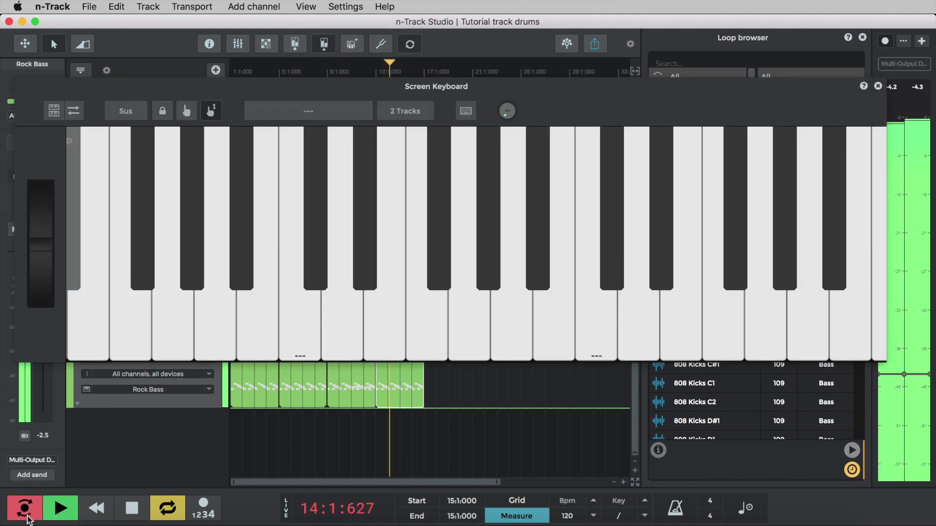
# Step: Play an eight-note bass line on the screen keyboard, then stop recording
pyautogui.click(98, 317)
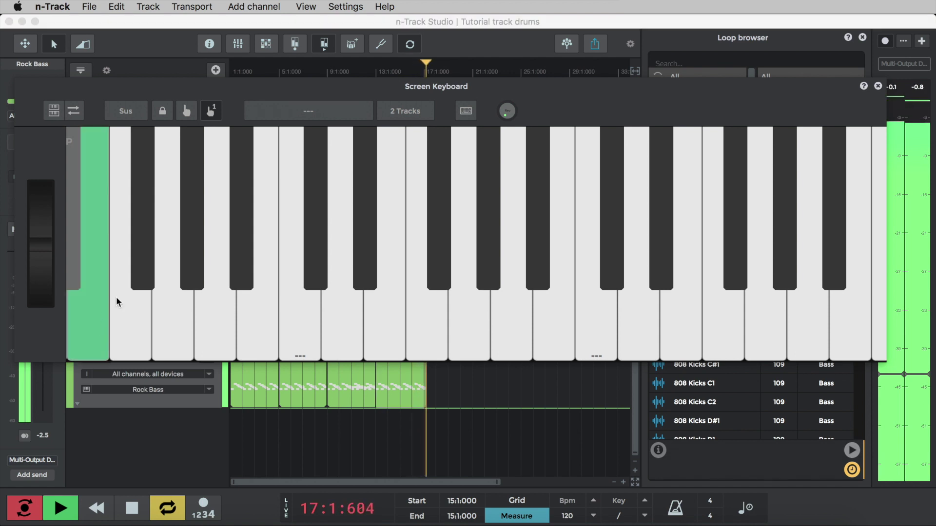
pyautogui.click(143, 268)
pyautogui.click(167, 318)
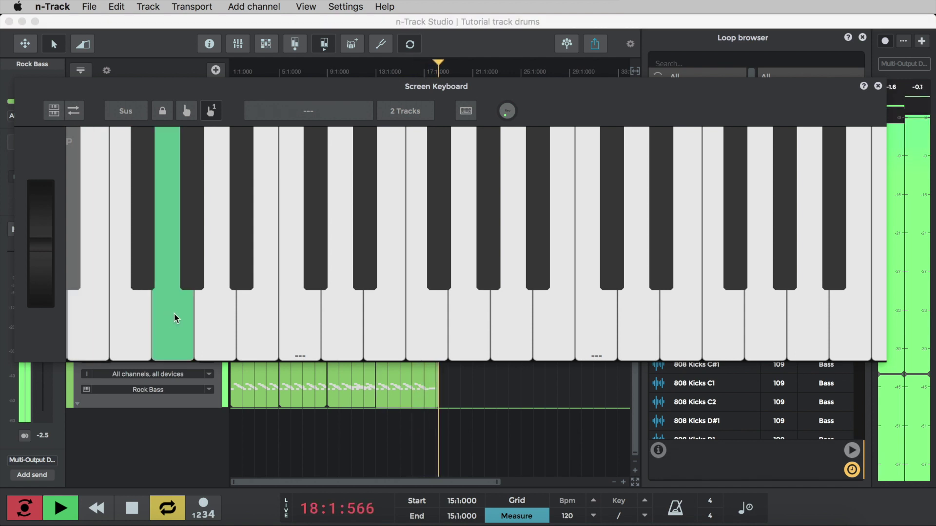
pyautogui.click(208, 319)
pyautogui.click(98, 317)
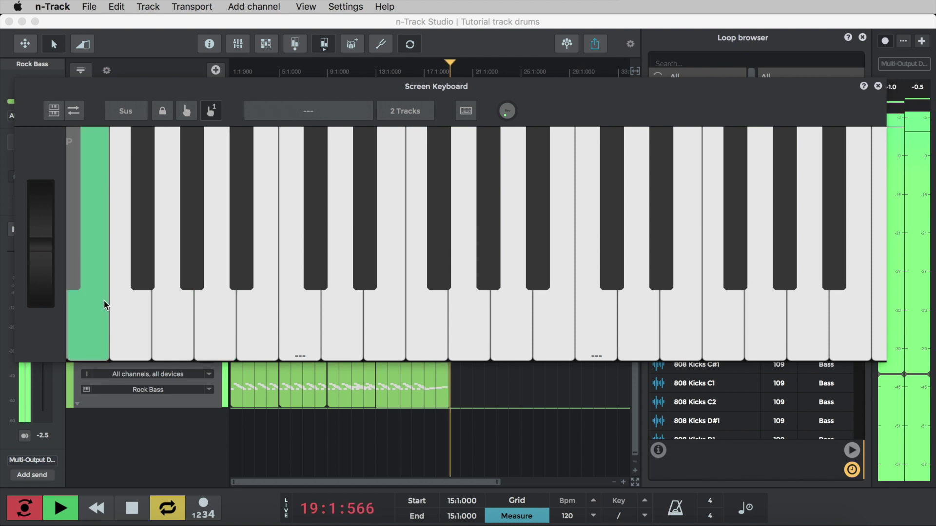
pyautogui.click(140, 271)
pyautogui.click(165, 311)
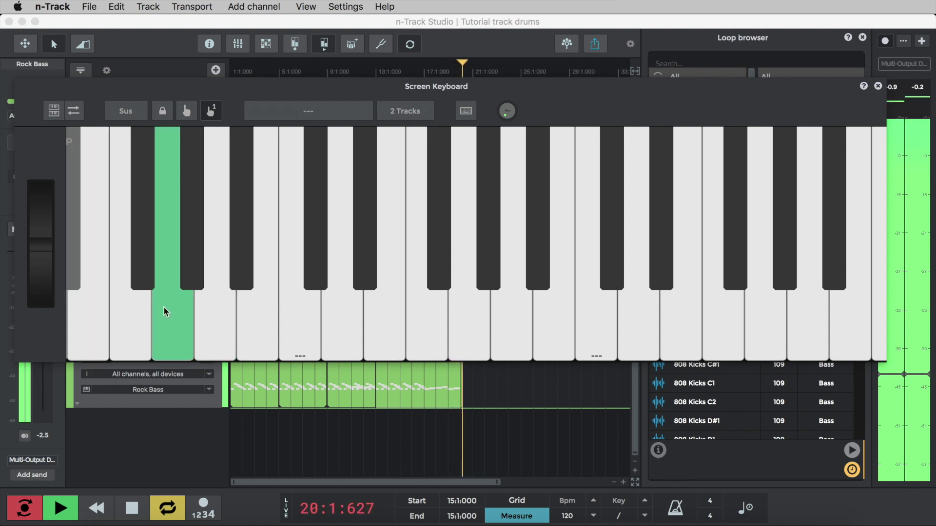
pyautogui.click(209, 318)
pyautogui.press('space')
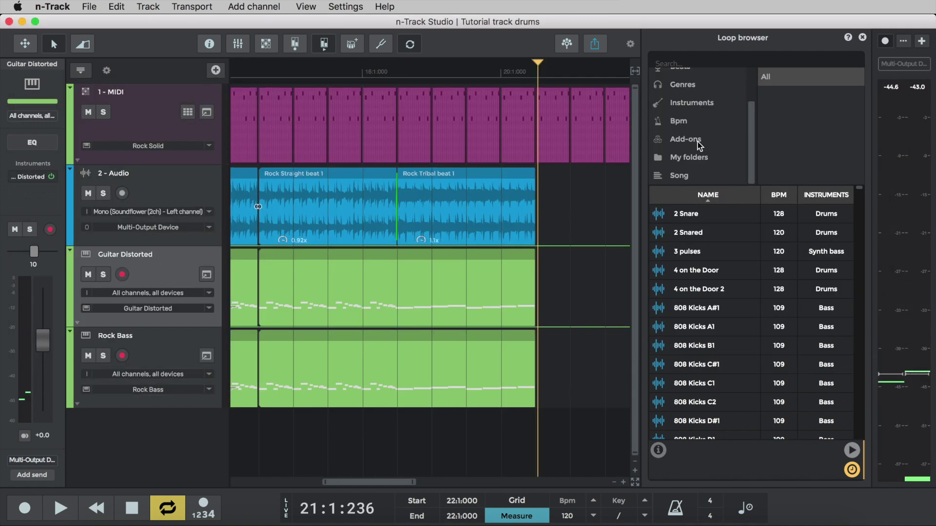
# Step: Place Rock Tribal beat 2 from the Rock Toolkit pack after Rock Tribal beat 1
pyautogui.click(700, 140)
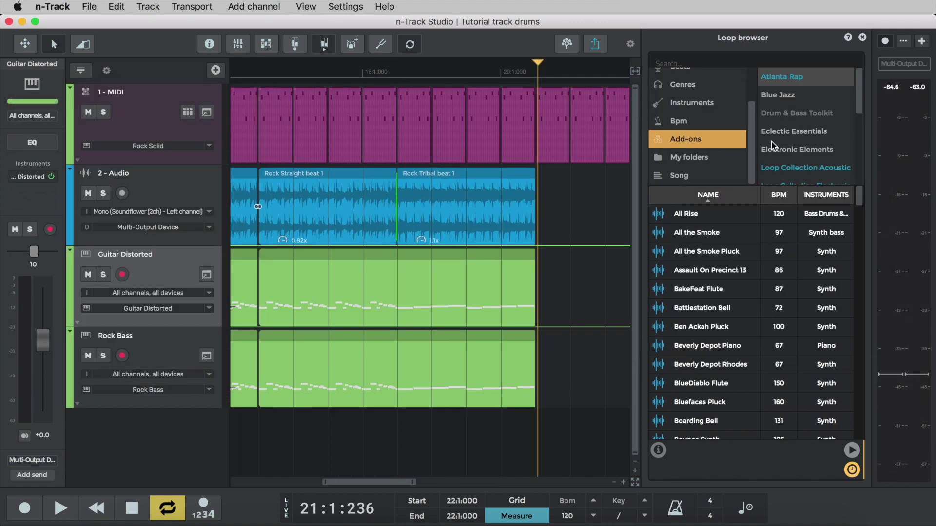
pyautogui.scroll(-5, 804, 142)
pyautogui.click(804, 141)
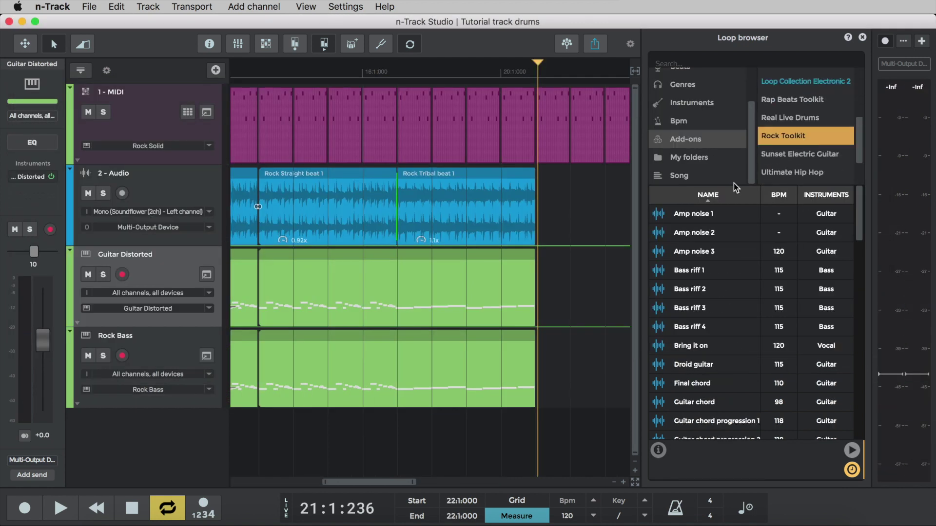
pyautogui.click(703, 232)
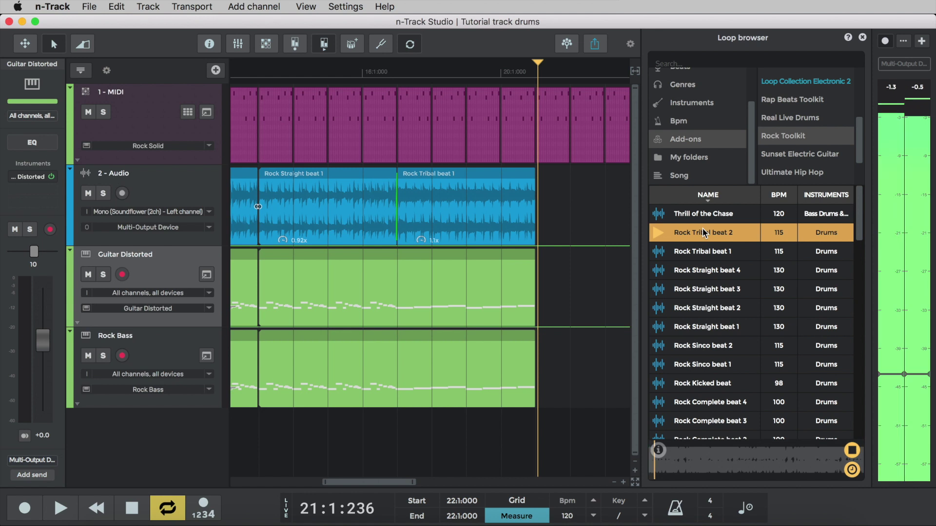
pyautogui.moveTo(710, 235); pyautogui.dragTo(550, 202)
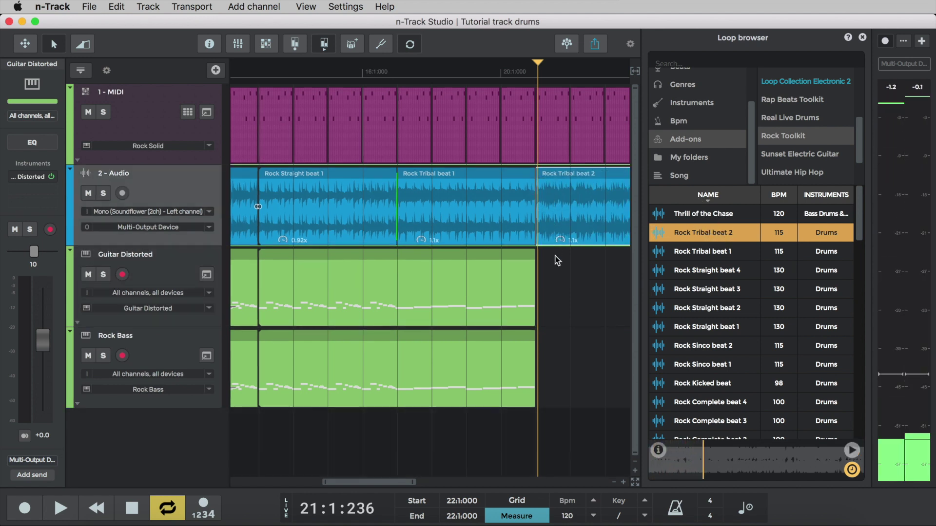
# Step: Extend the Guitar Distorted and Rock Bass clips to end with the drums
pyautogui.hscroll(5, 555, 266)
pyautogui.click(505, 305)
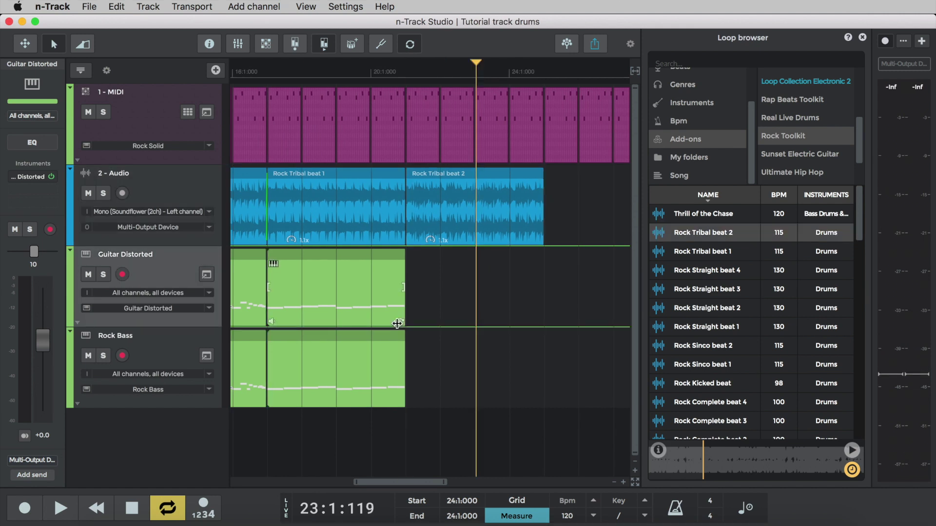
pyautogui.moveTo(398, 324); pyautogui.dragTo(547, 323)
pyautogui.moveTo(400, 401); pyautogui.dragTo(534, 401)
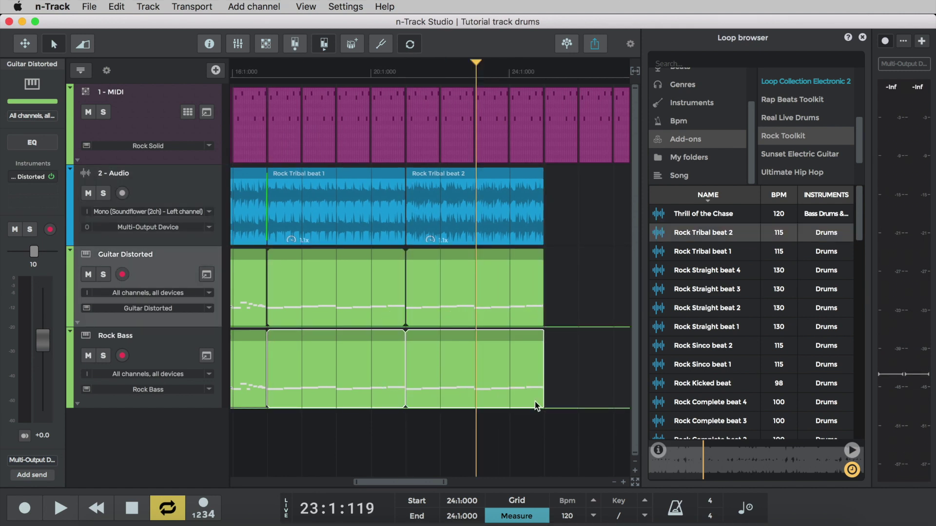
# Step: Play the tribal section from about bar 19, then stop
pyautogui.click(339, 76)
pyautogui.press('space')
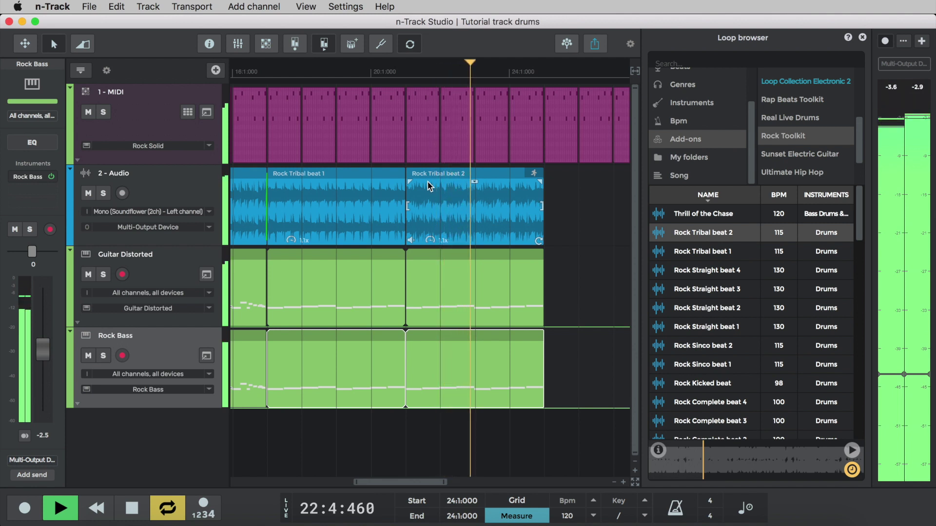
pyautogui.press('space')
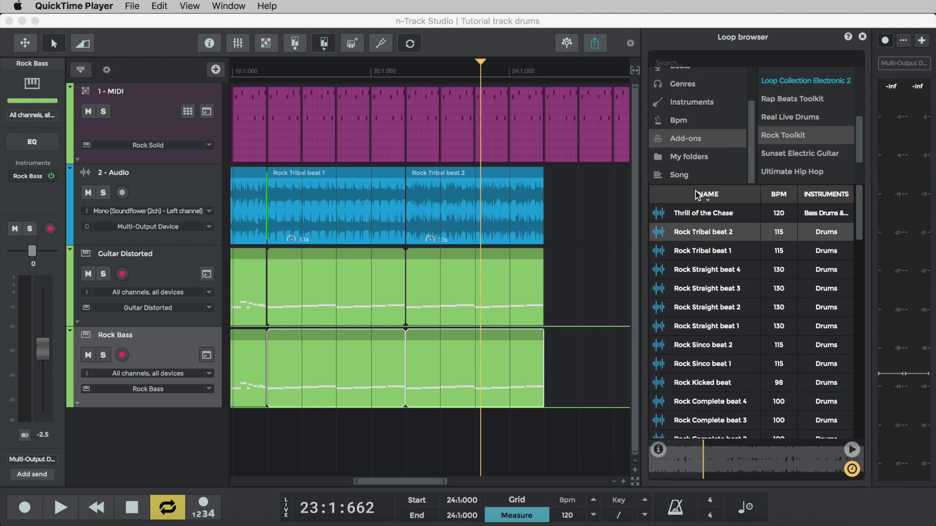
# Step: Add the Guitar chord loop on a new track and shorten the clip
pyautogui.click(698, 195)
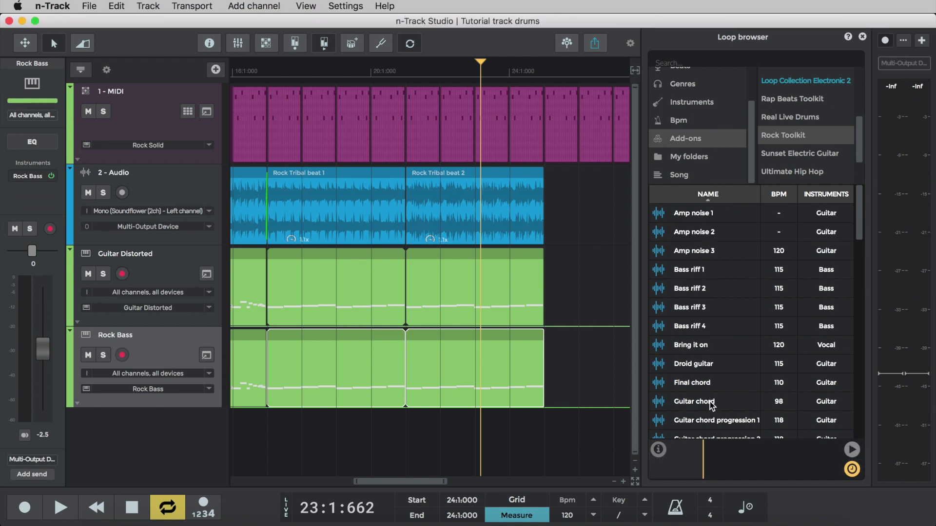
pyautogui.moveTo(626, 410); pyautogui.dragTo(415, 427)
pyautogui.scroll(-3, 414, 424)
pyautogui.hscroll(2, 414, 424)
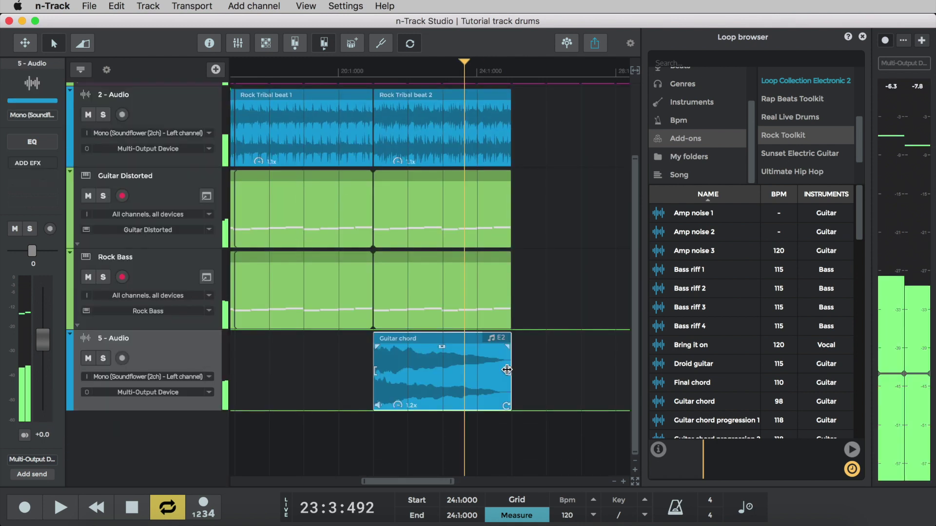
pyautogui.moveTo(484, 370); pyautogui.dragTo(521, 410)
# Step: Add the Guitar tension solo loop on another new track and show its key options
pyautogui.scroll(-5, 689, 358)
pyautogui.click(706, 349)
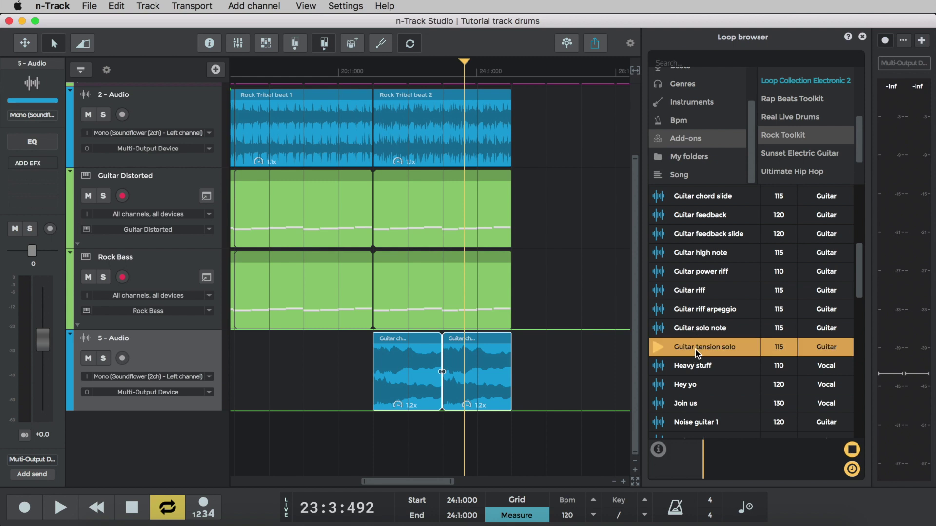
pyautogui.moveTo(706, 347); pyautogui.dragTo(377, 457)
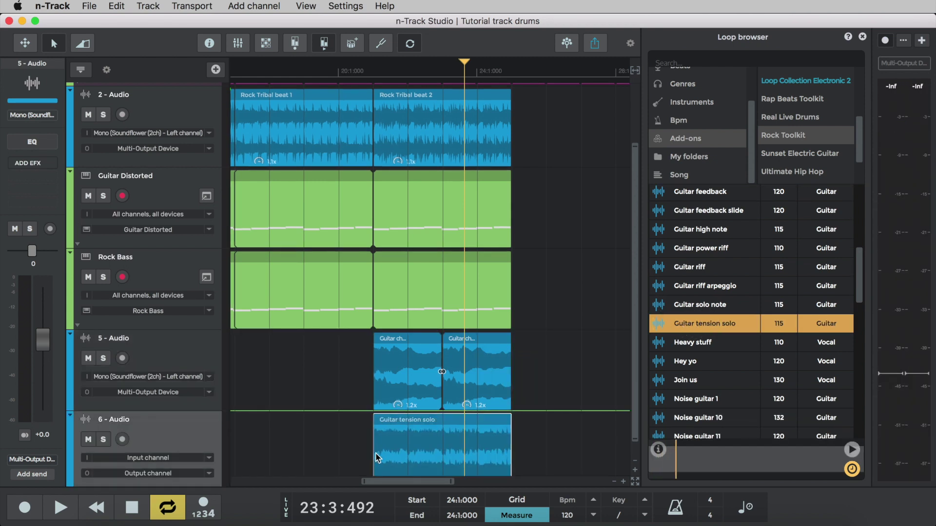
pyautogui.click(508, 425)
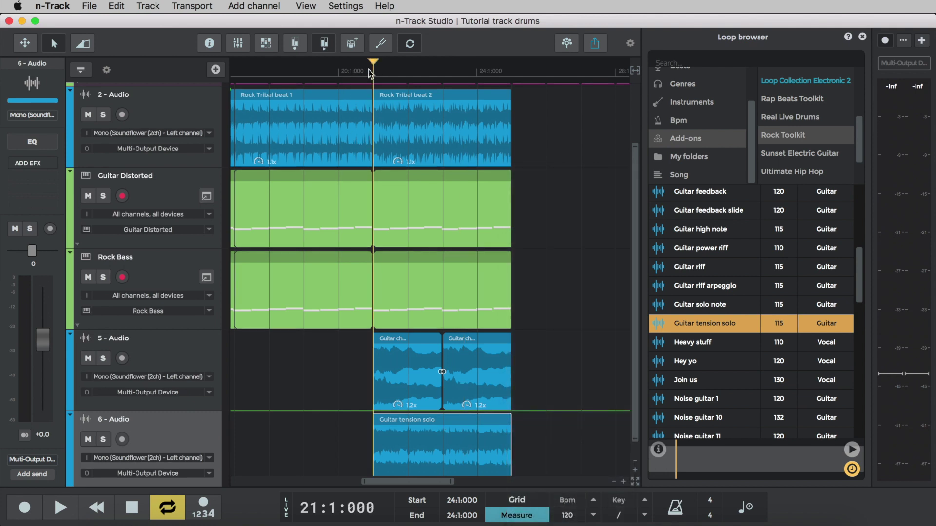
# Step: Play the song from bar 21 to hear the new guitar loops, then stop
pyautogui.press('space')
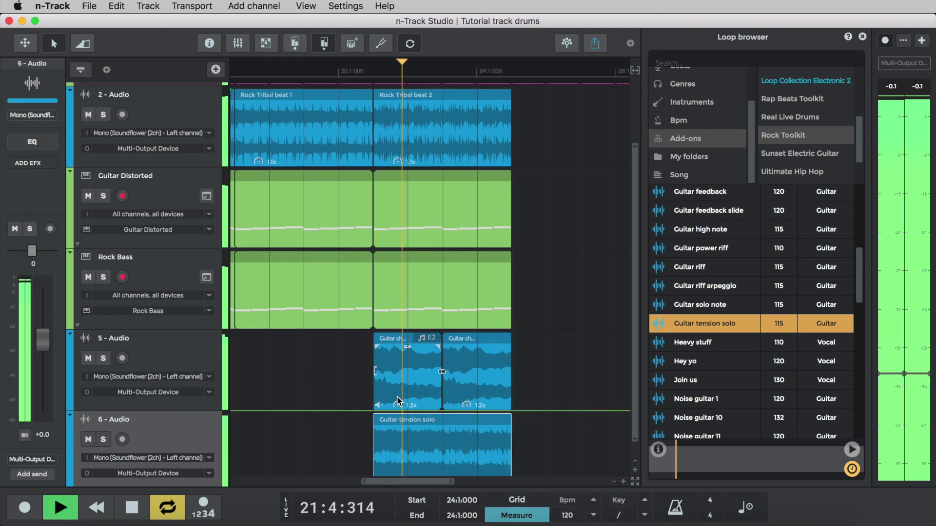
pyautogui.scroll(-2, 398, 400)
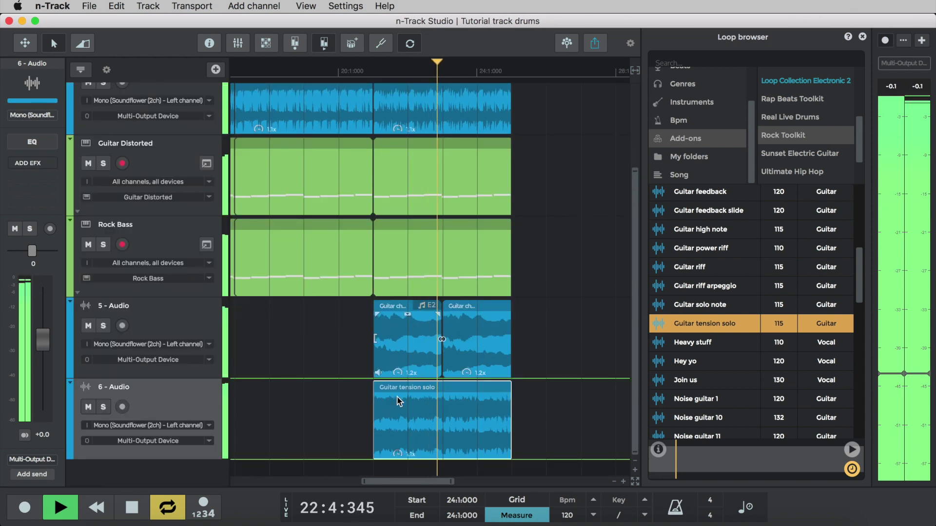
pyautogui.scroll(4, 397, 401)
pyautogui.scroll(-6, 401, 409)
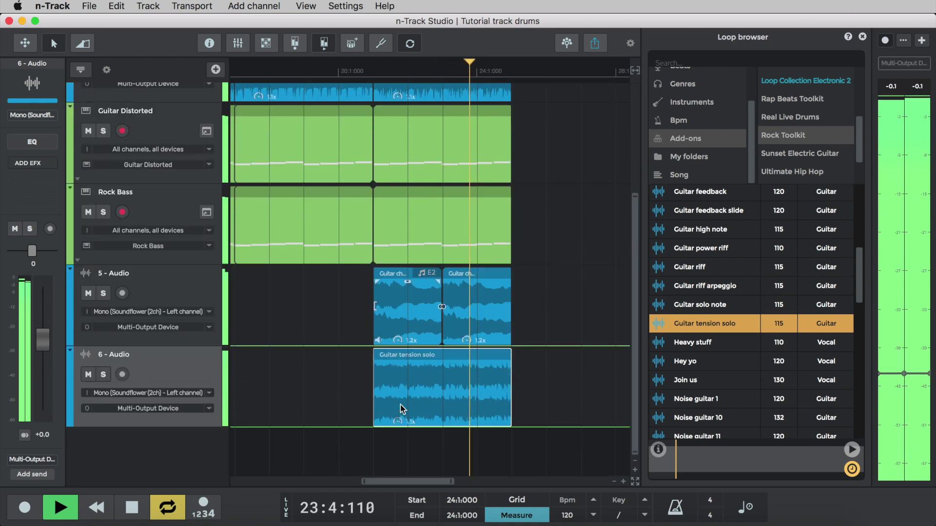
pyautogui.press('space')
# Step: Loop the Guitar tension solo into two copies and set its key to E6
pyautogui.moveTo(509, 387); pyautogui.dragTo(442, 387)
pyautogui.moveTo(439, 421); pyautogui.dragTo(514, 424)
pyautogui.scroll(3, 487, 419)
pyautogui.click(421, 403)
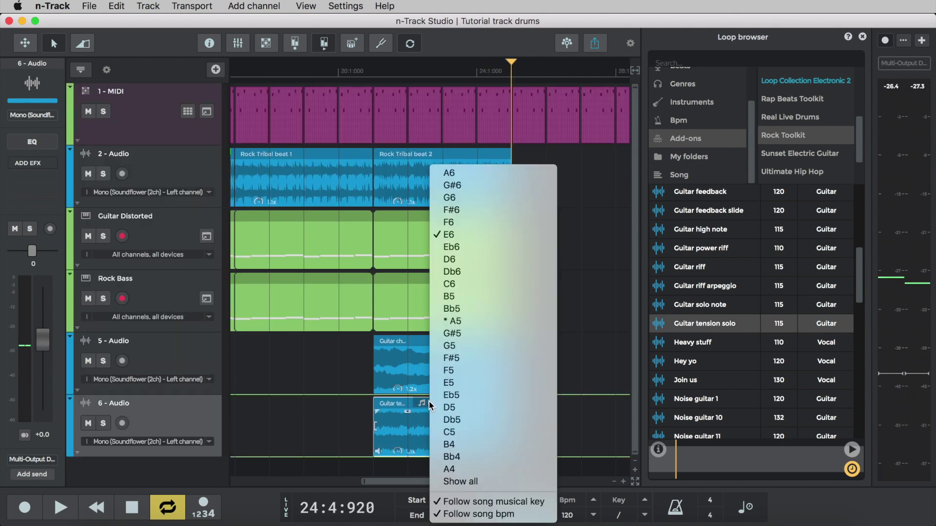
pyautogui.click(441, 383)
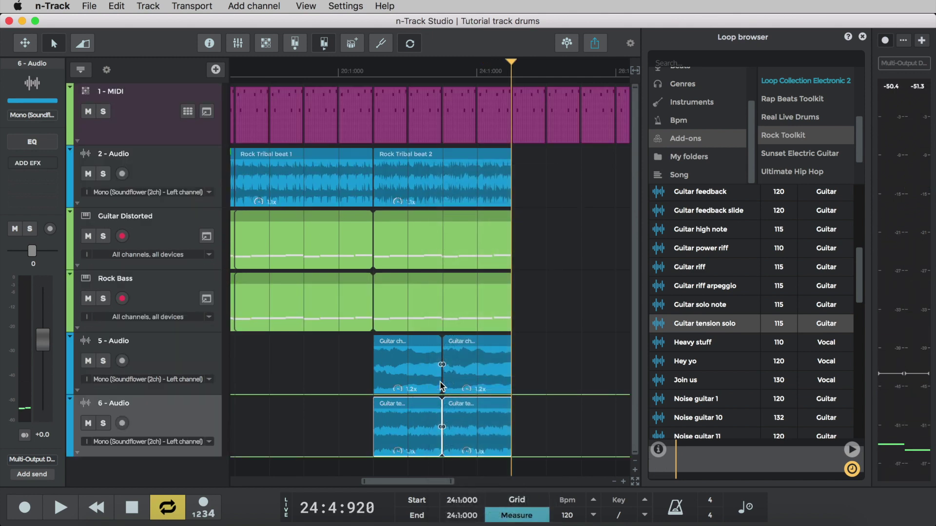
# Step: Select the guitar chord track and play from bar 19
pyautogui.click(441, 385)
pyautogui.click(302, 73)
pyautogui.press('space')
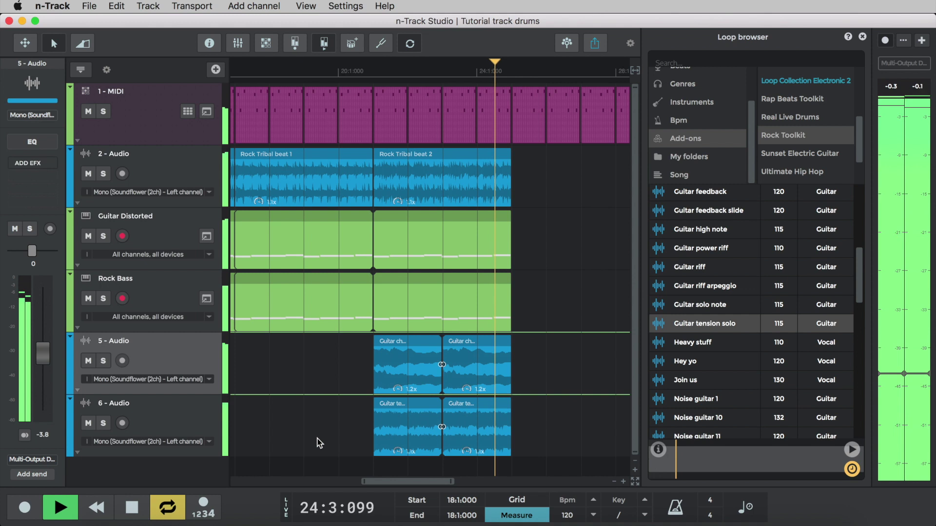
# Step: Stop playback and copy the drum, guitar and bass clips
pyautogui.press('space')
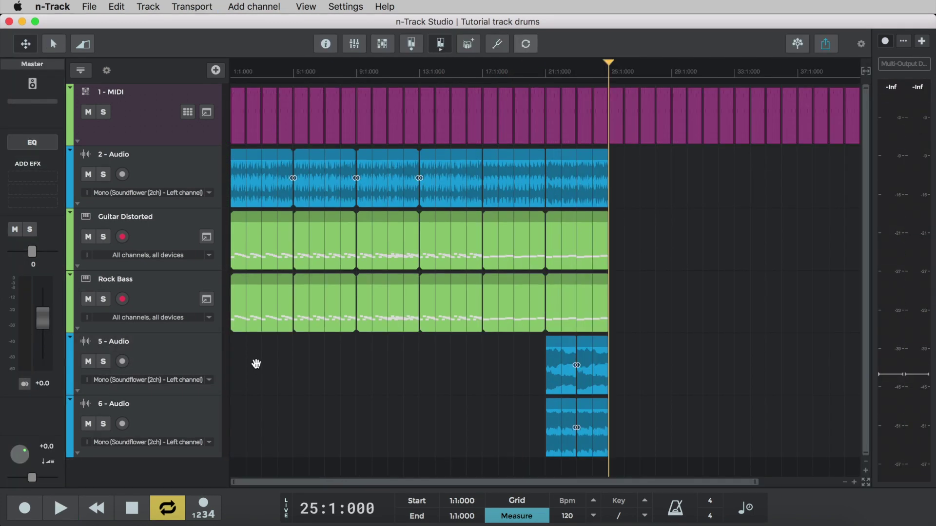
pyautogui.click(256, 367)
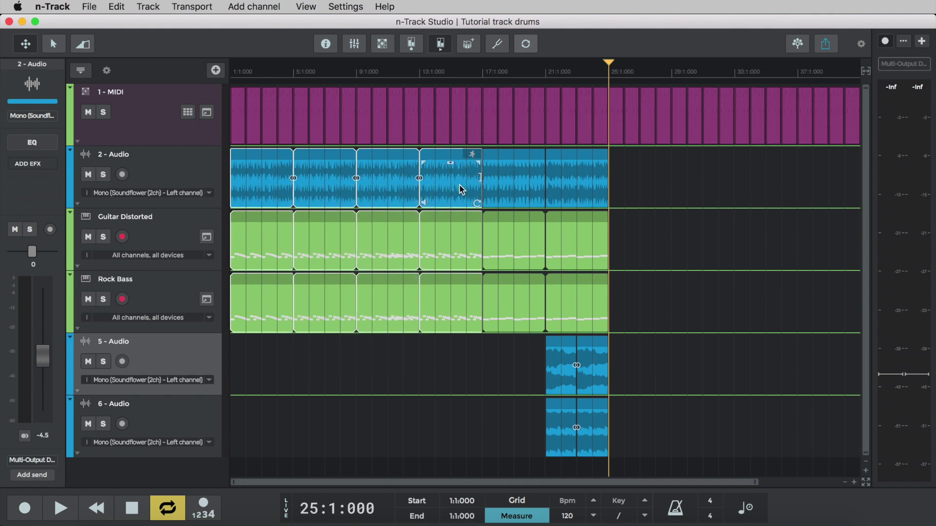
pyautogui.click(116, 6)
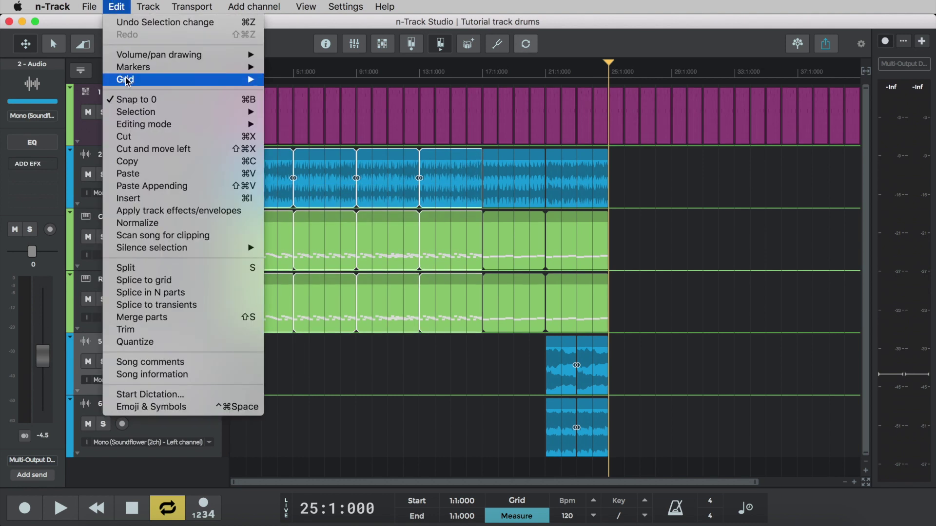
pyautogui.click(141, 164)
# Step: Paste the copied clips on track 2 after the playhead at bar 25
pyautogui.click(141, 164)
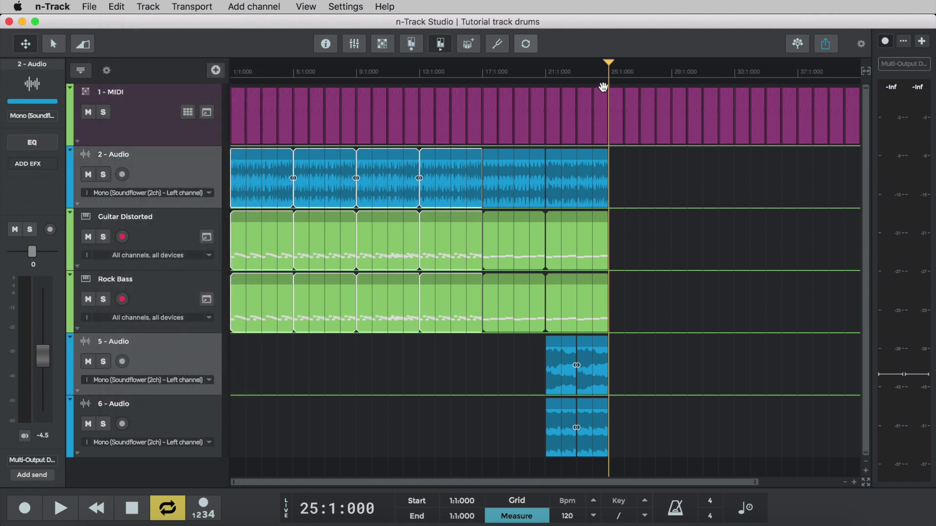
pyautogui.click(607, 164)
pyautogui.click(116, 6)
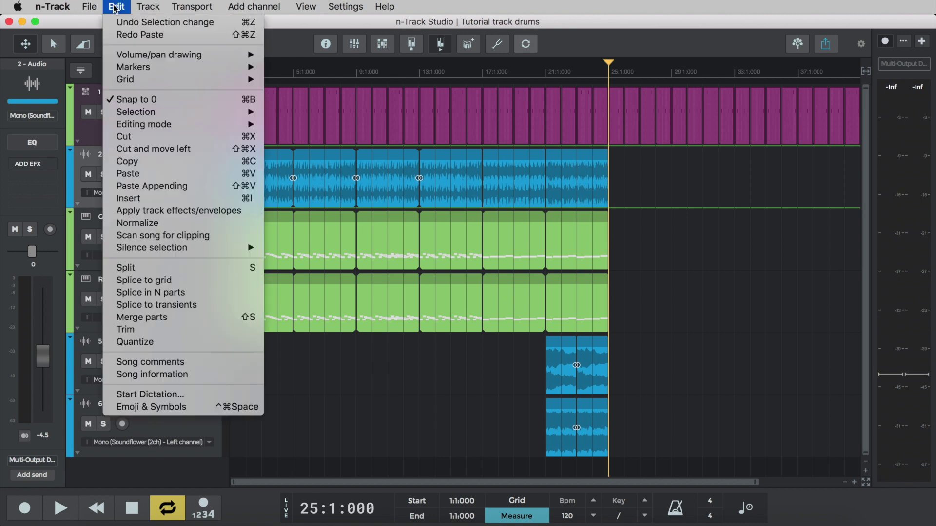
pyautogui.click(140, 173)
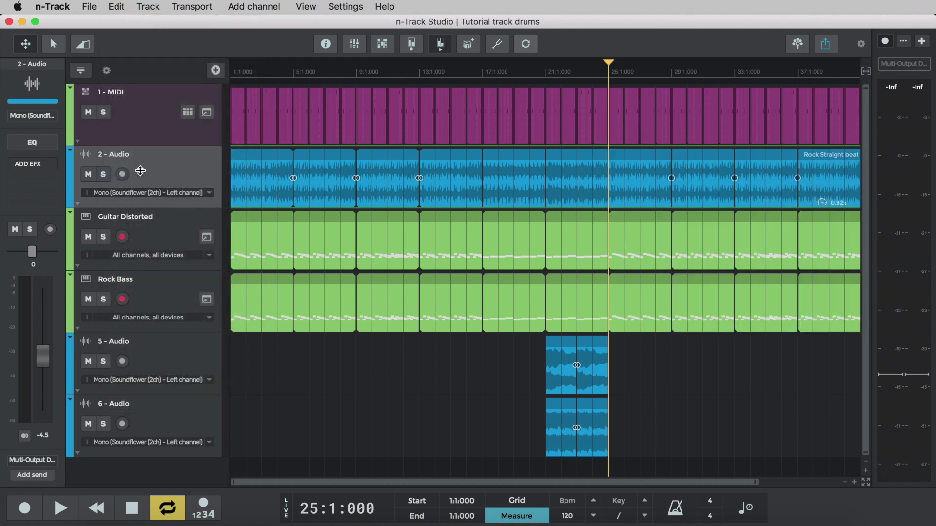
# Step: Play the extended arrangement from around bar 20, then stop
pyautogui.click(530, 71)
pyautogui.press('space')
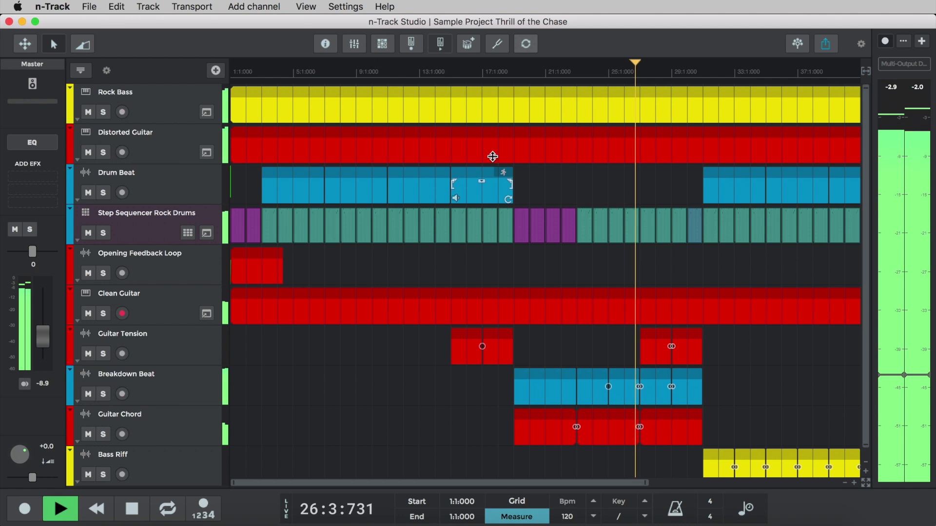
pyautogui.press('space')
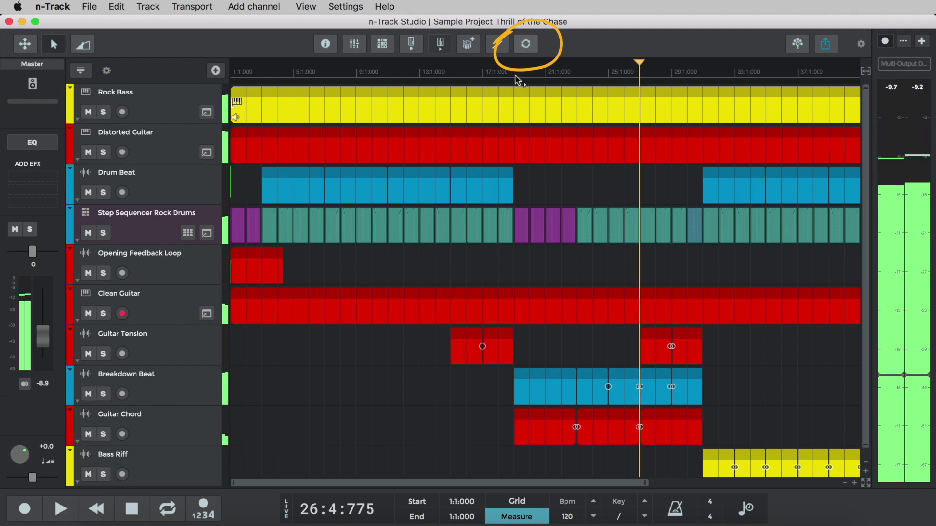
# Step: Preview the Thrill of the Chase project from the Loop browser's Beats > Projects list
pyautogui.click(526, 45)
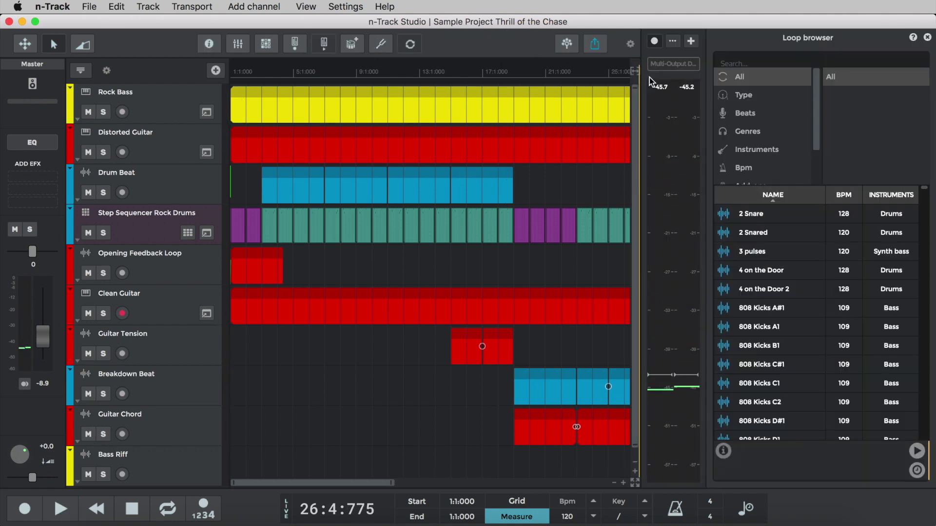
pyautogui.click(748, 115)
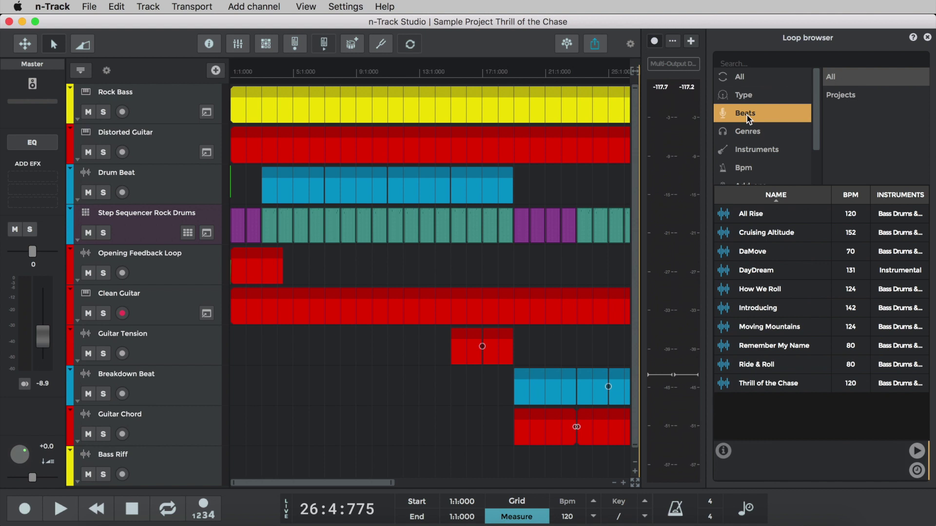
pyautogui.click(851, 97)
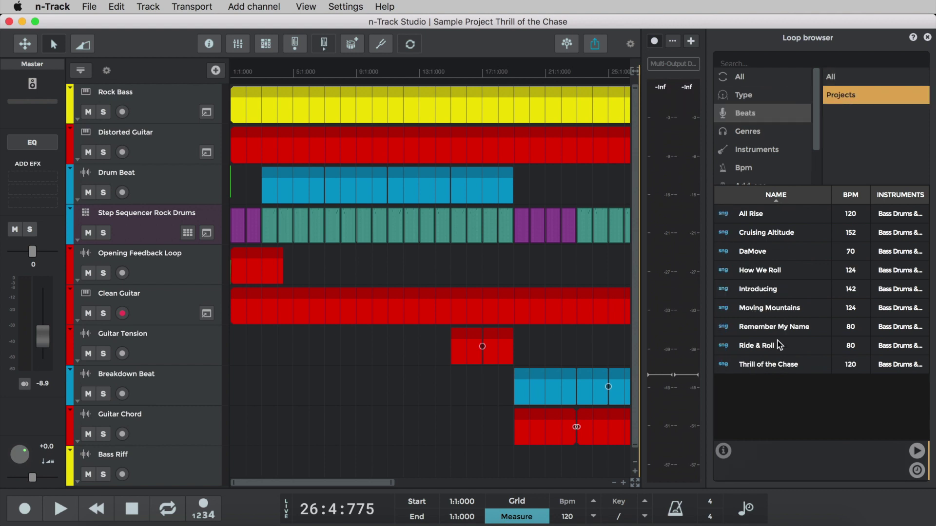
pyautogui.click(776, 363)
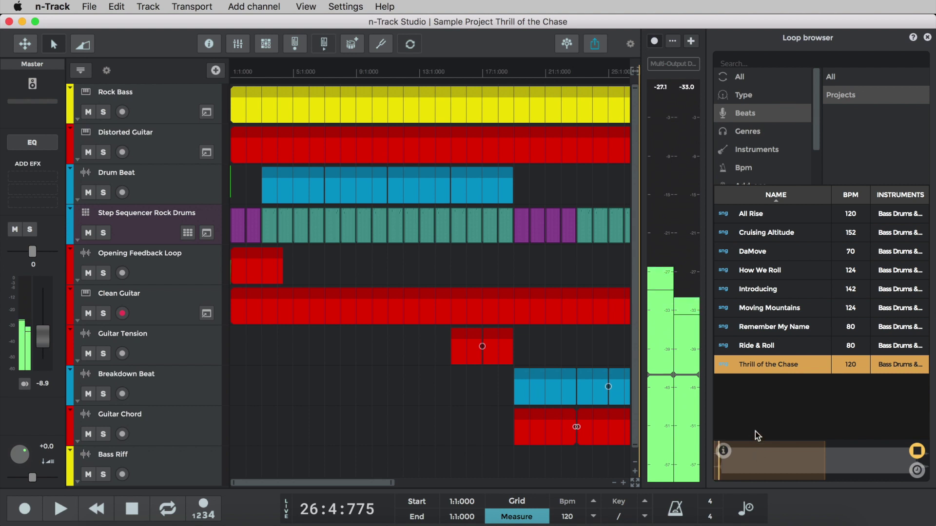
# Step: Open Thrill of the Chase, then view the Standard and Suite (€3.99/month) plans
pyautogui.doubleClick(758, 369)
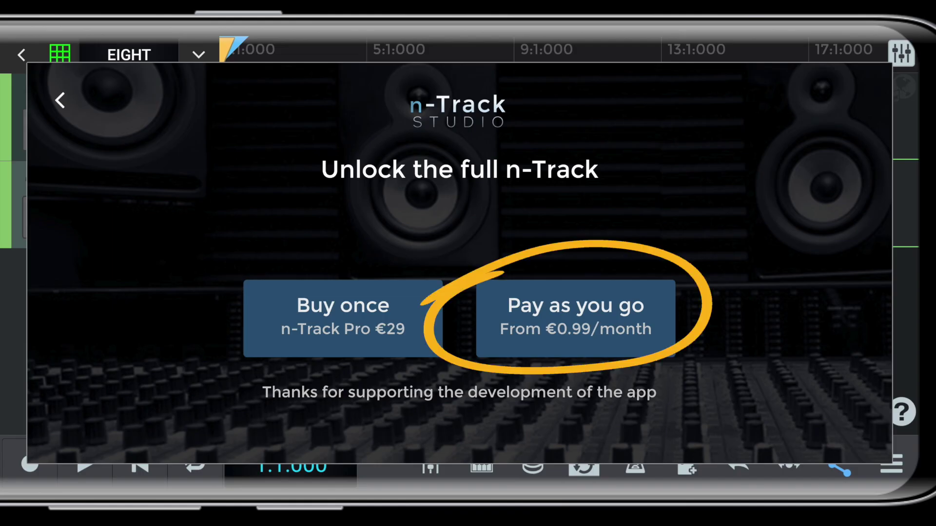
pyautogui.click(575, 318)
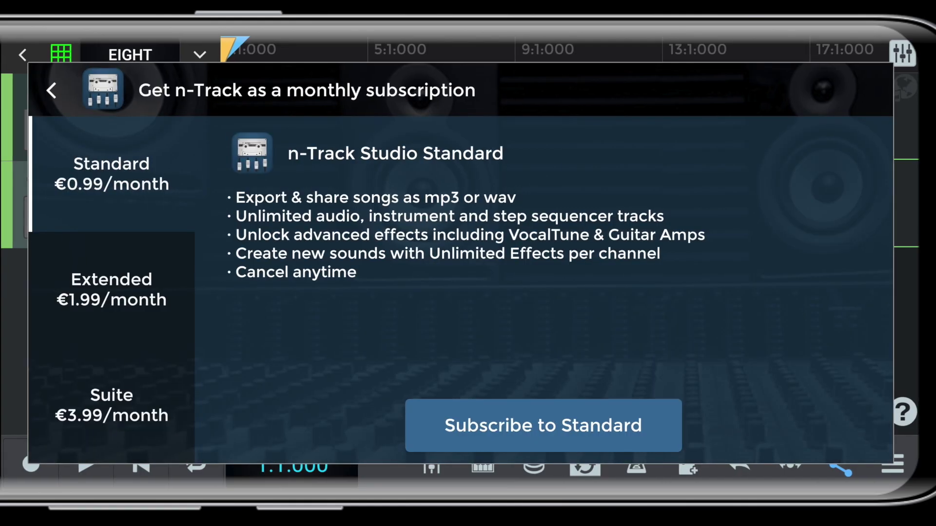
pyautogui.click(108, 397)
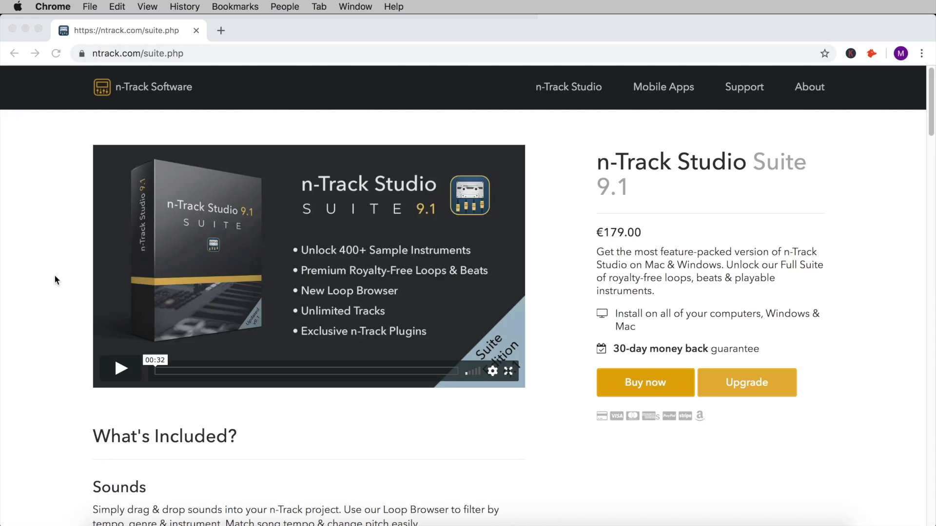
# Step: Read through the Suite features on ntrack.com/suite.php and choose Buy now to see payment options
pyautogui.scroll(-7, 55, 278)
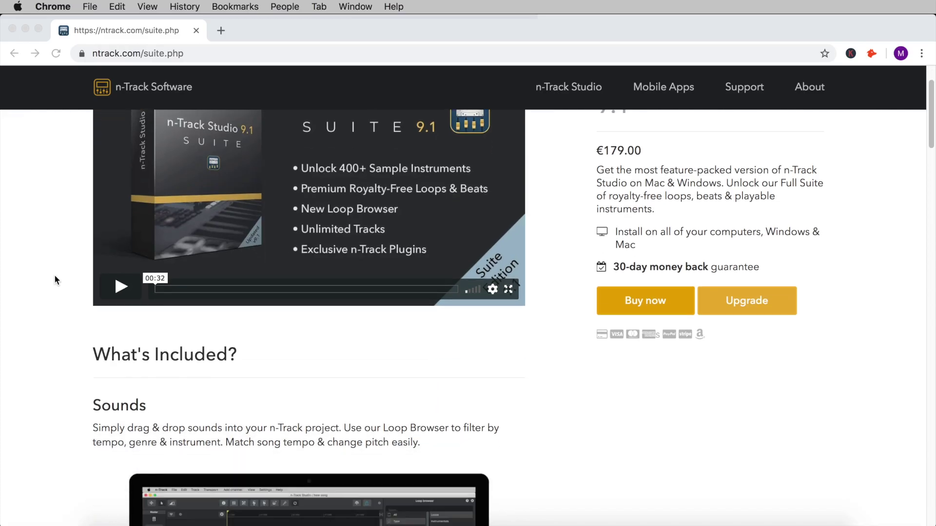
pyautogui.scroll(-8, 55, 280)
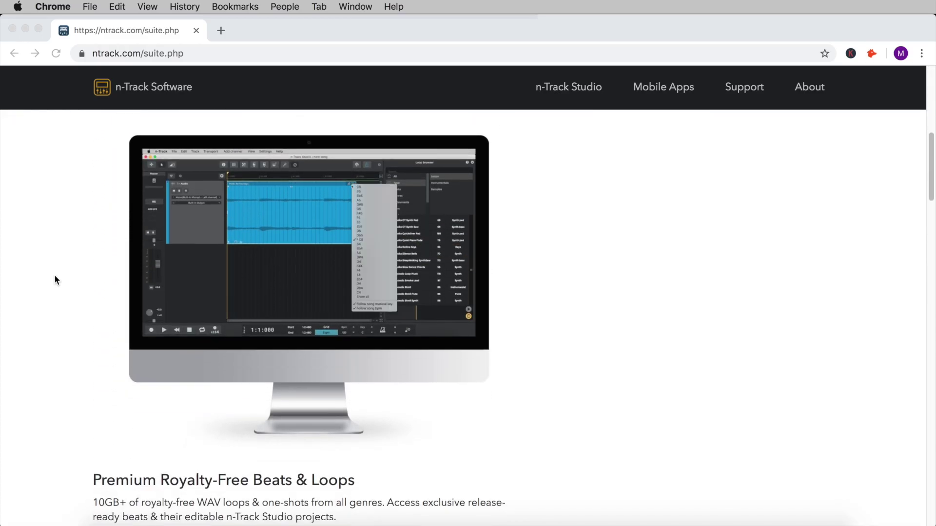
pyautogui.scroll(-11, 55, 279)
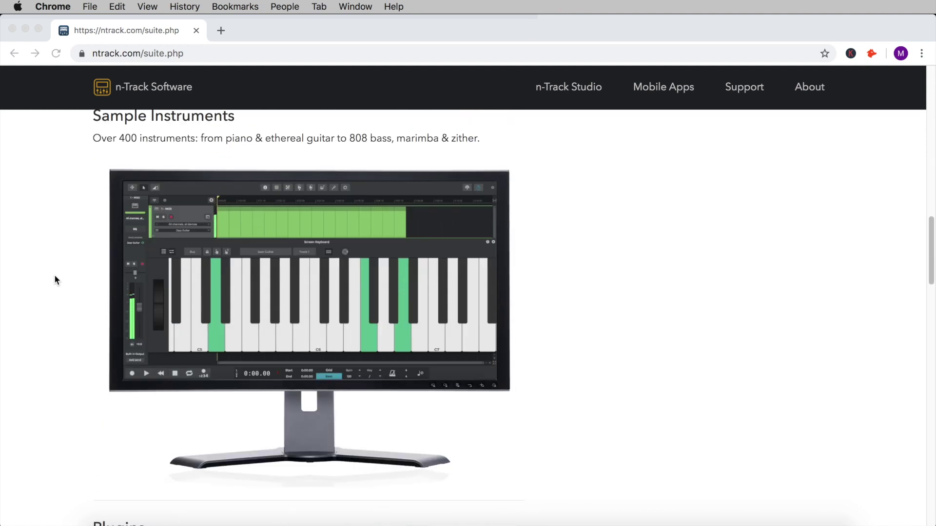
pyautogui.scroll(-12, 55, 280)
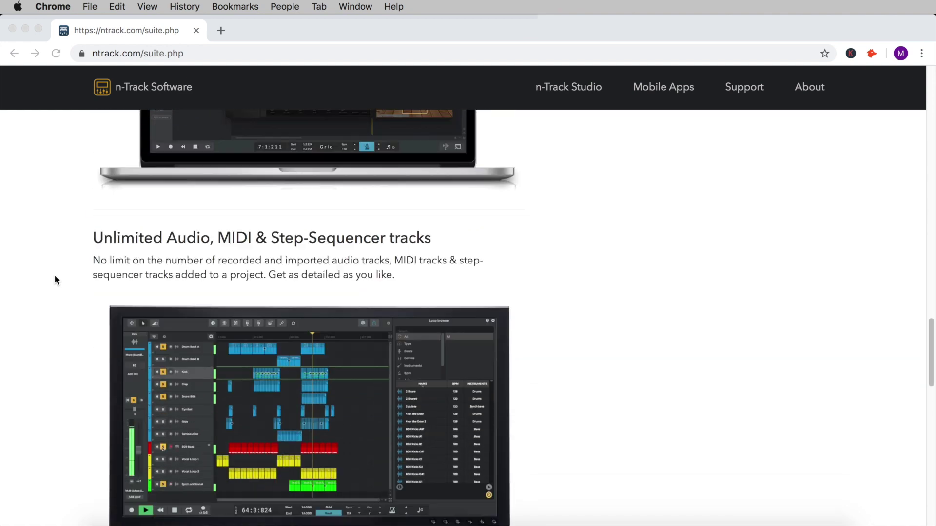
pyautogui.scroll(-4, 55, 279)
pyautogui.click(228, 383)
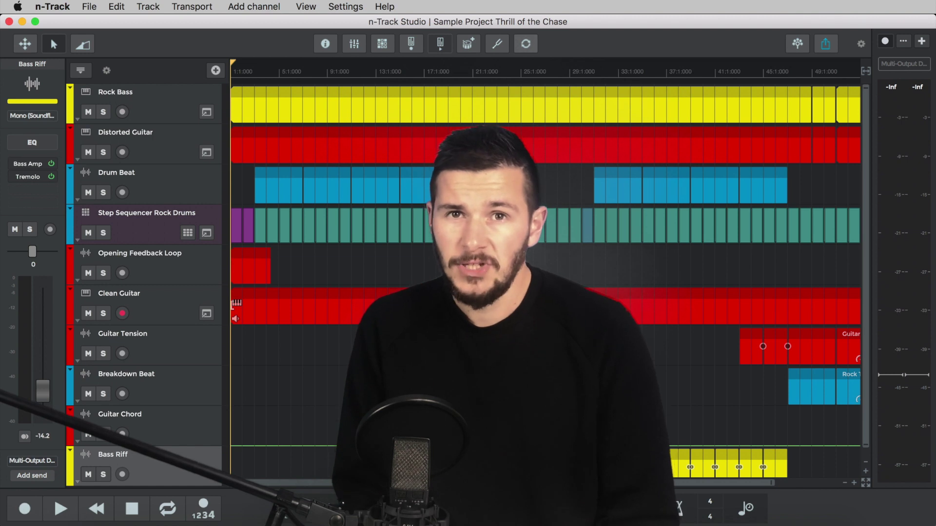
# Step: Show the Track Mixer for Thrill of the Chase and play the song, browsing its channels
pyautogui.click(352, 47)
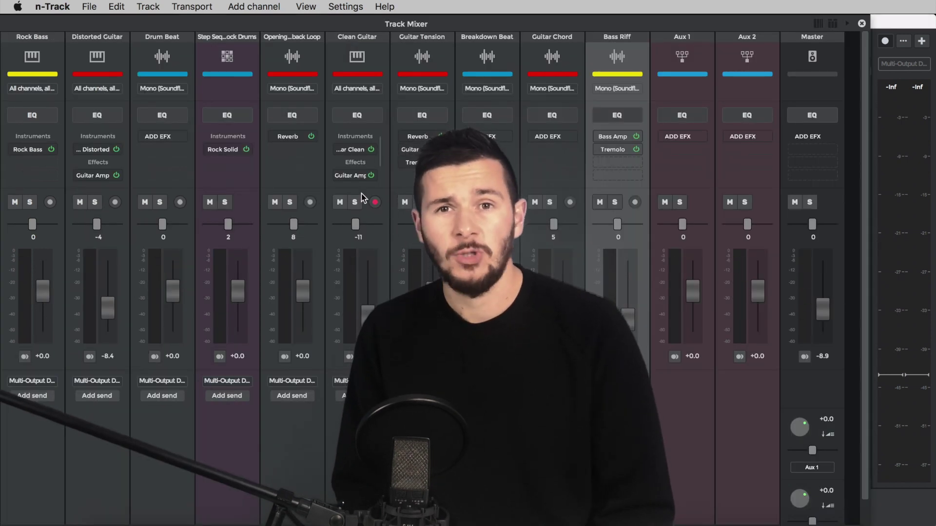
pyautogui.press('space')
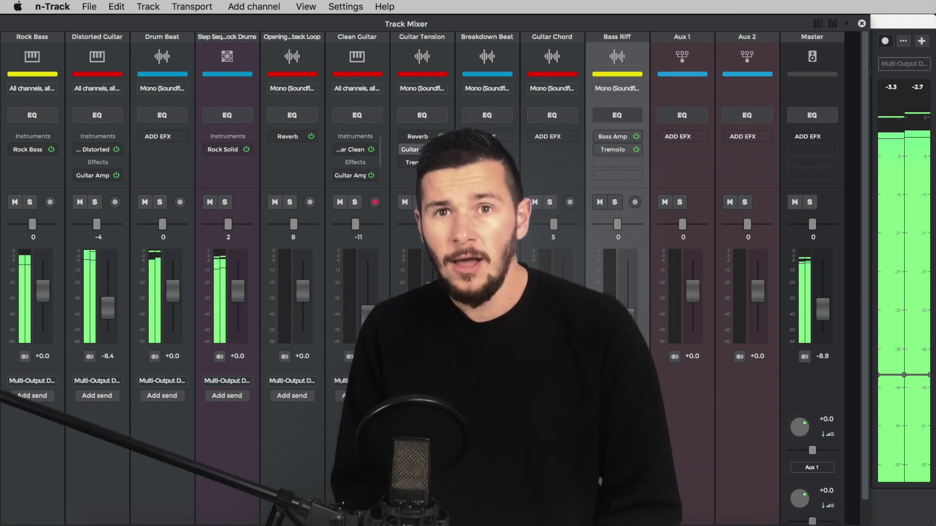
pyautogui.moveTo(487, 161); pyautogui.dragTo(429, 159)
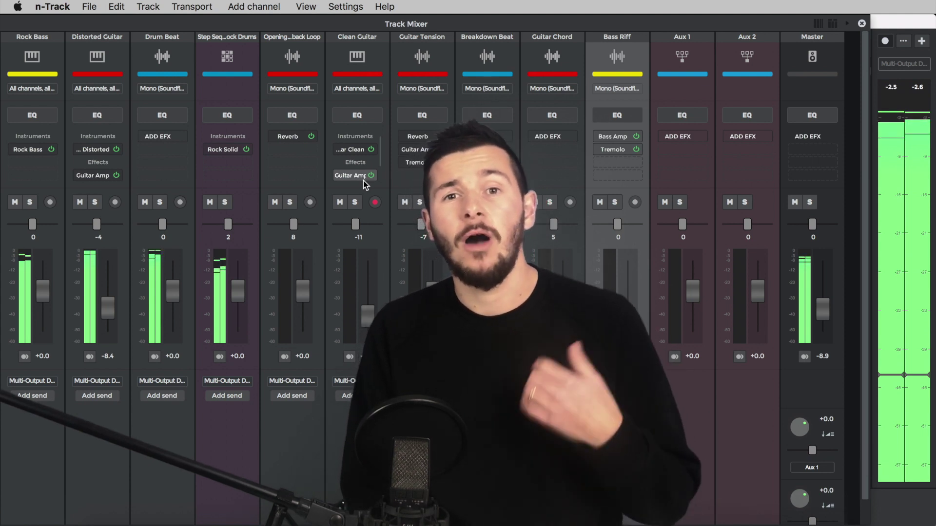
pyautogui.scroll(-1, 363, 180)
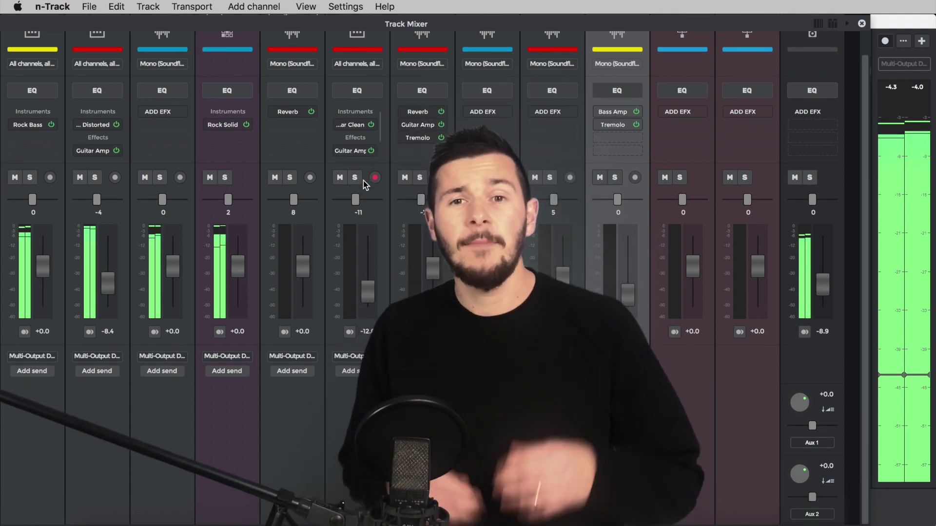